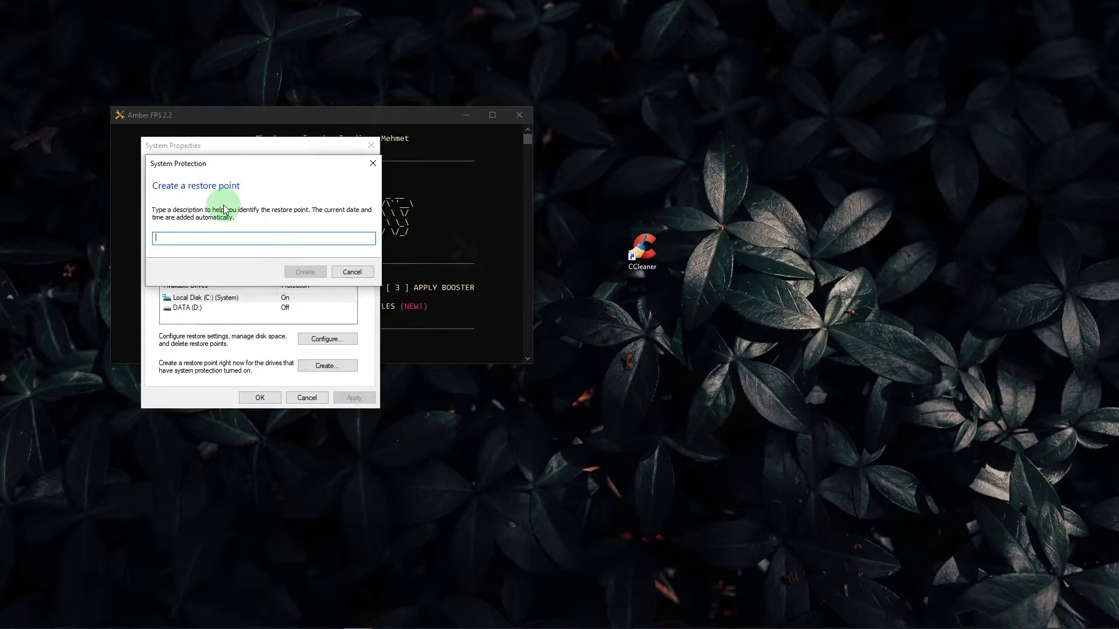
- Create a system restore point described as "Fortnite FPS BOOST" and close System Properties
{"action": "type", "text": "Fortnite FPS BO"}
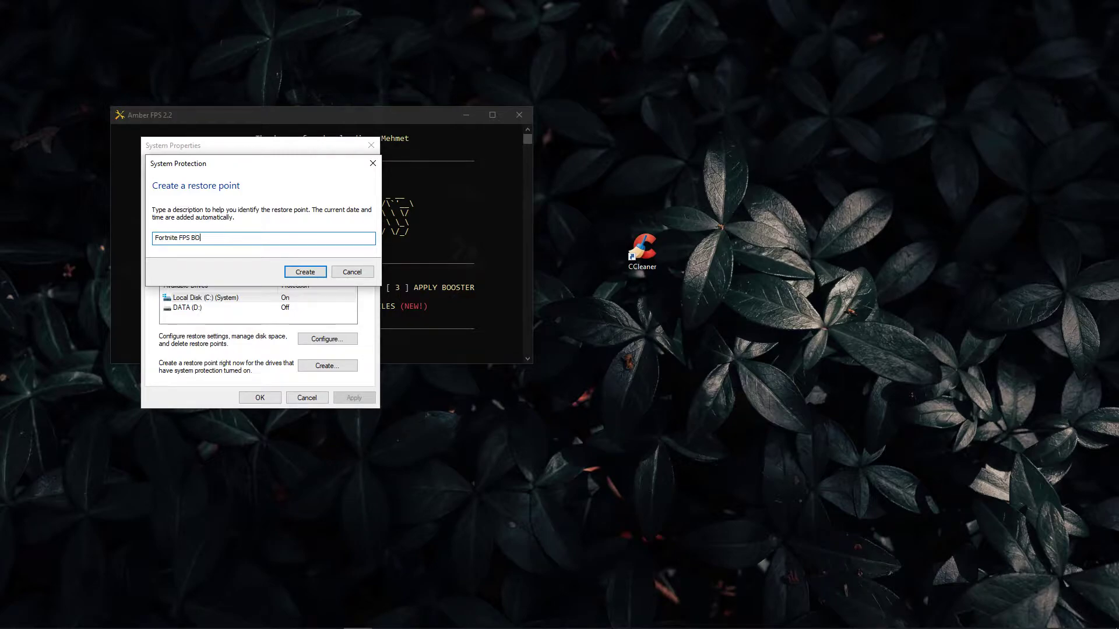
{"action": "type", "text": "OST"}
{"action": "left_click", "coordinate": [306, 272]}
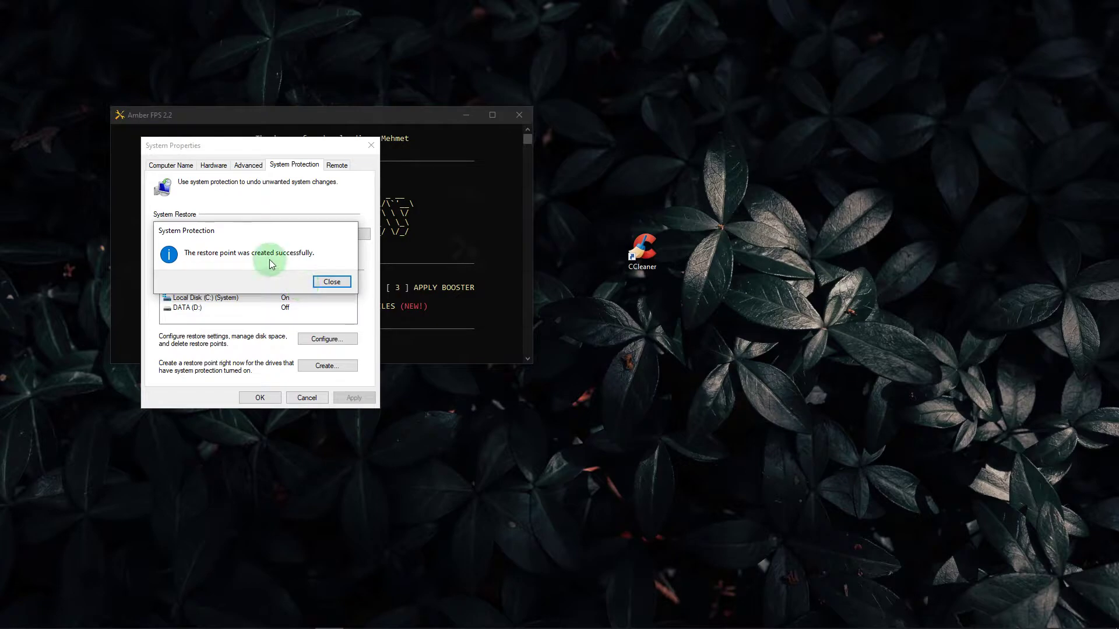
{"action": "left_click", "coordinate": [331, 282]}
{"action": "left_click", "coordinate": [261, 398]}
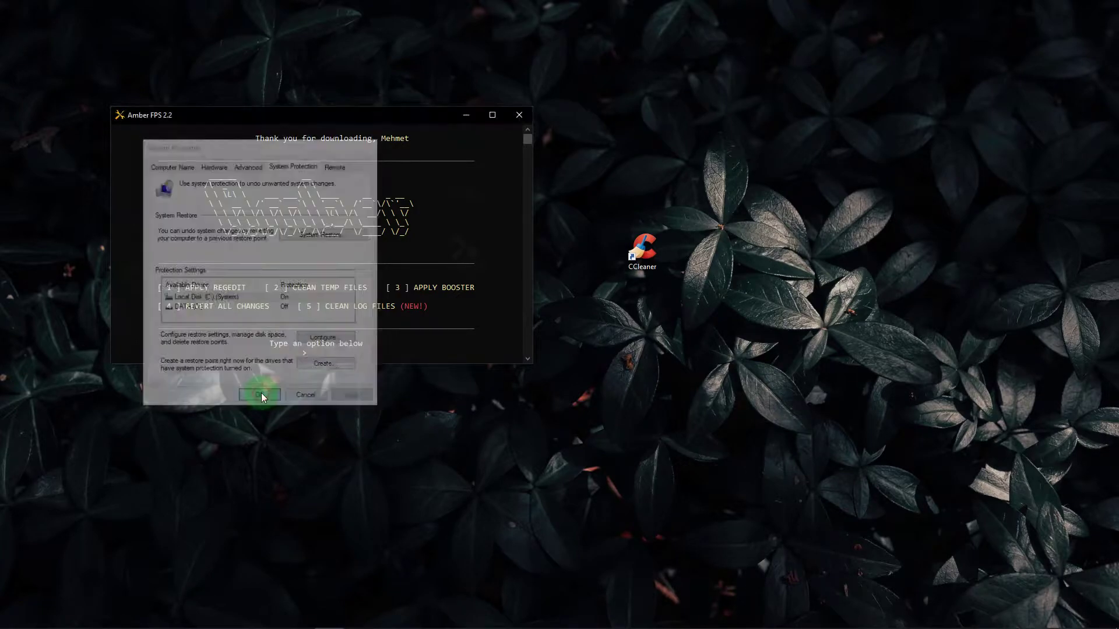
- Maximize the Amber FPS window, run option 1 (Apply Regedit) and acknowledge the restart notice
{"action": "left_click", "coordinate": [493, 115]}
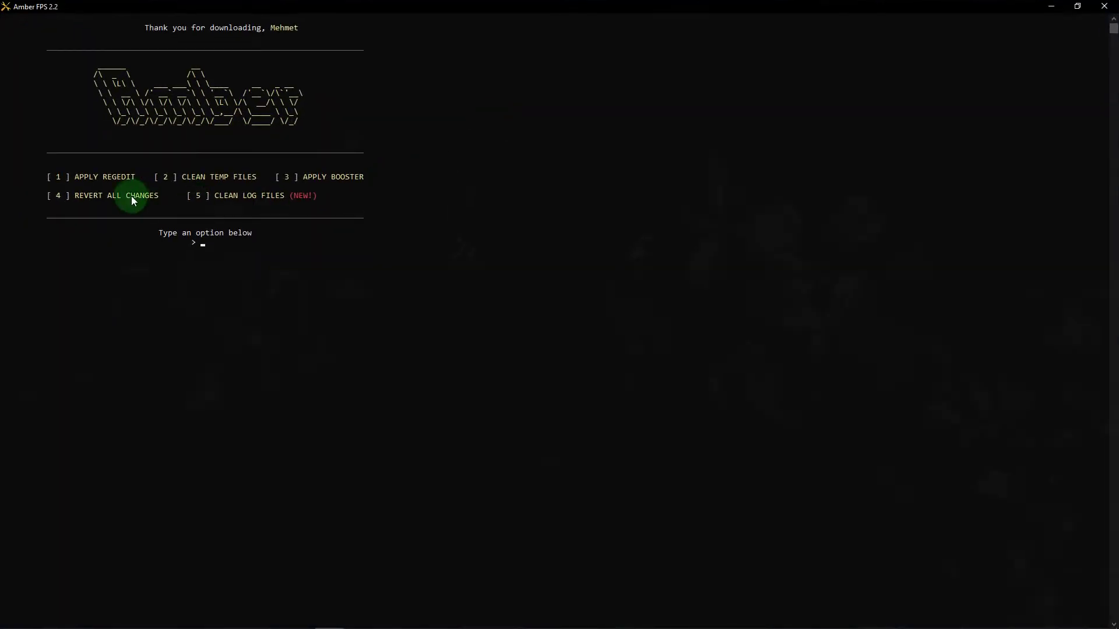
{"action": "left_click_drag", "start_coordinate": [53, 174], "coordinate": [64, 180]}
{"action": "left_click", "coordinate": [208, 244]}
{"action": "type", "text": "1"}
{"action": "key", "text": "Return"}
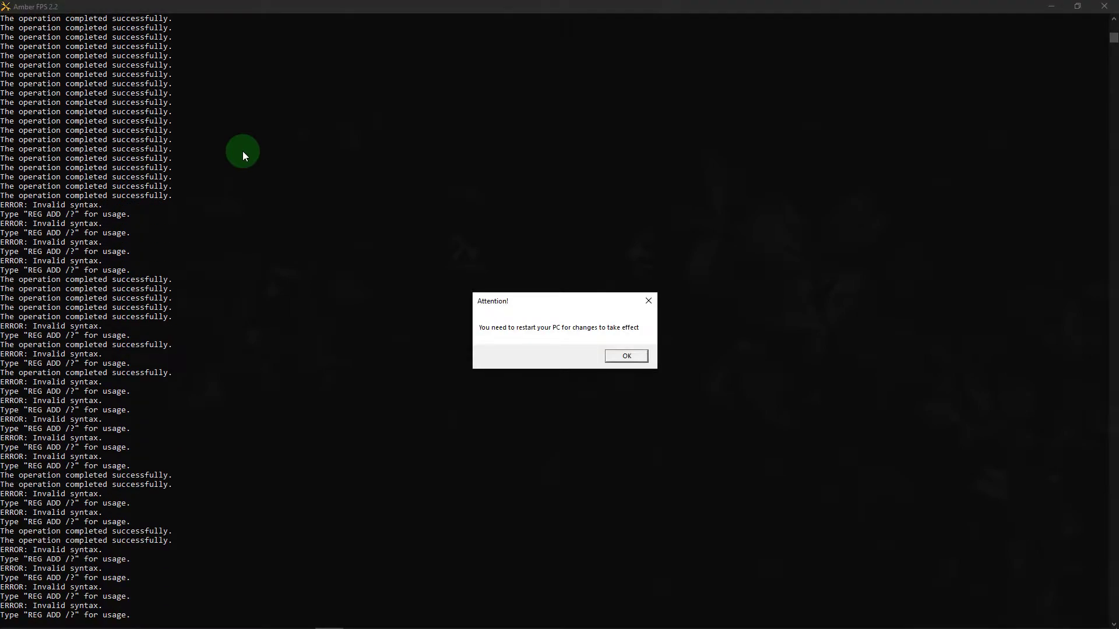
{"action": "left_click", "coordinate": [634, 356]}
- Run option 2 in Amber FPS to clean the temp files
{"action": "left_click", "coordinate": [165, 185]}
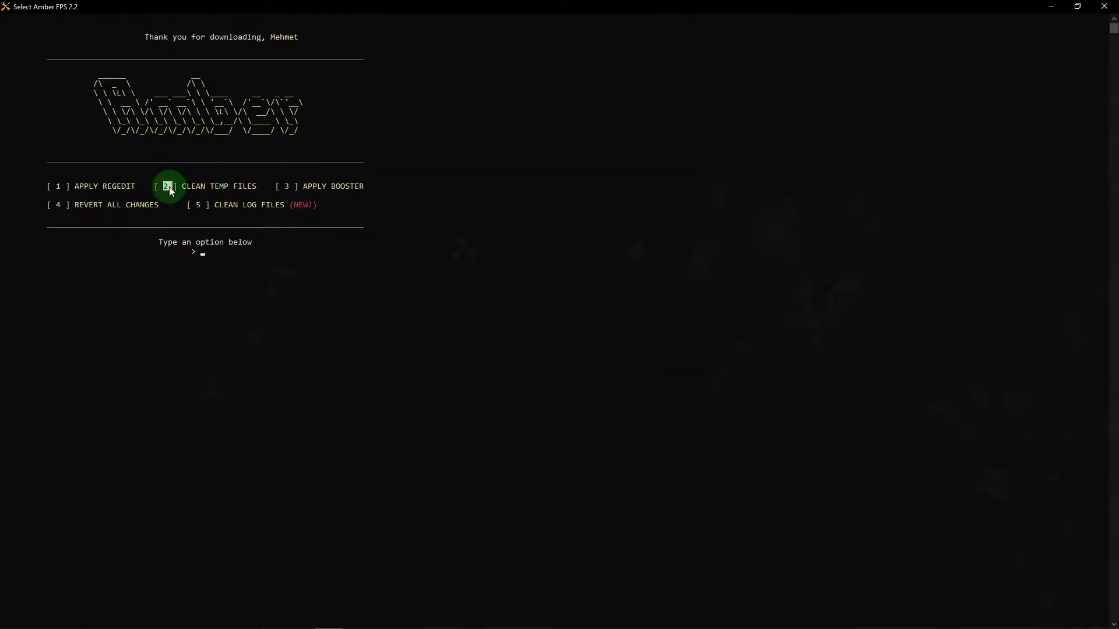
{"action": "left_click", "coordinate": [205, 251]}
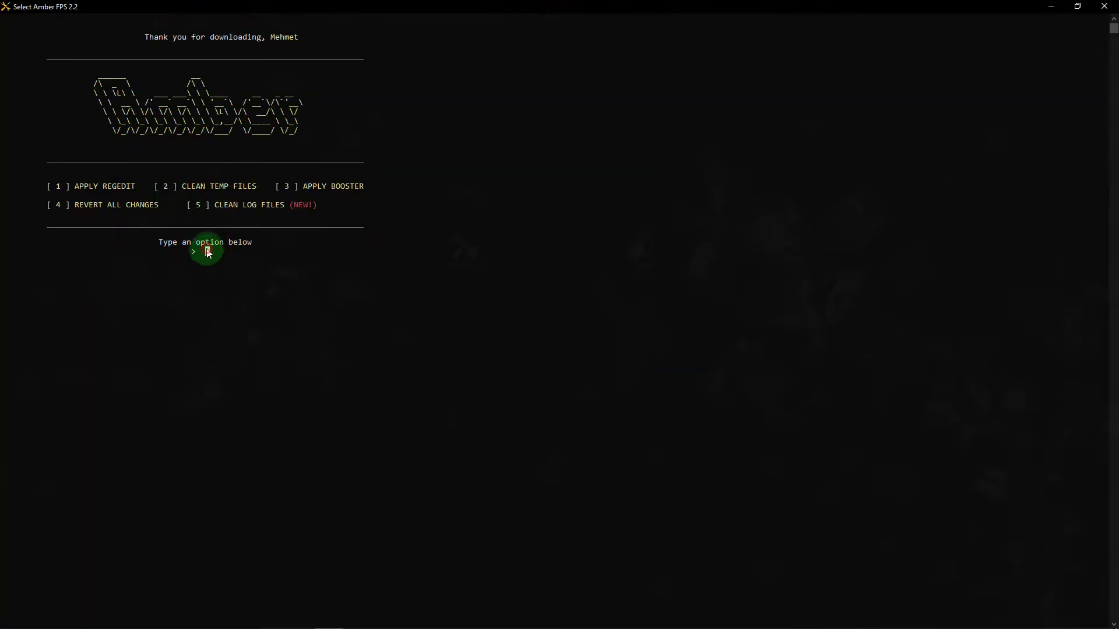
{"action": "type", "text": "2"}
{"action": "key", "text": "Return"}
- Run option 3 in Amber FPS to apply the booster and acknowledge the restart notice
{"action": "double_click", "coordinate": [287, 187]}
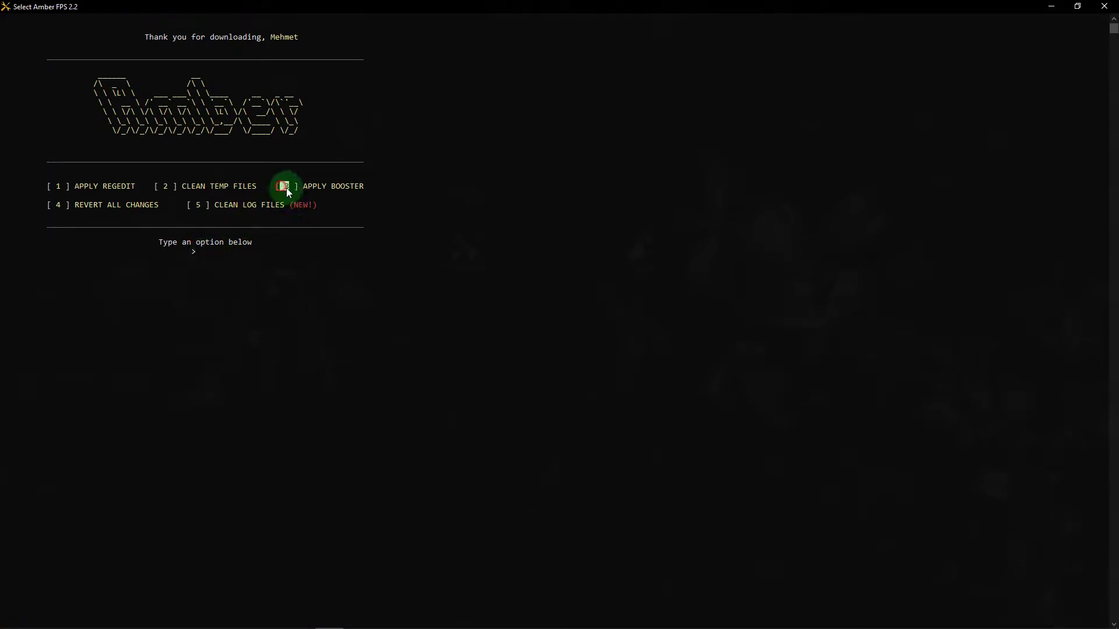
{"action": "left_click", "coordinate": [202, 252]}
{"action": "type", "text": "3"}
{"action": "key", "text": "Return"}
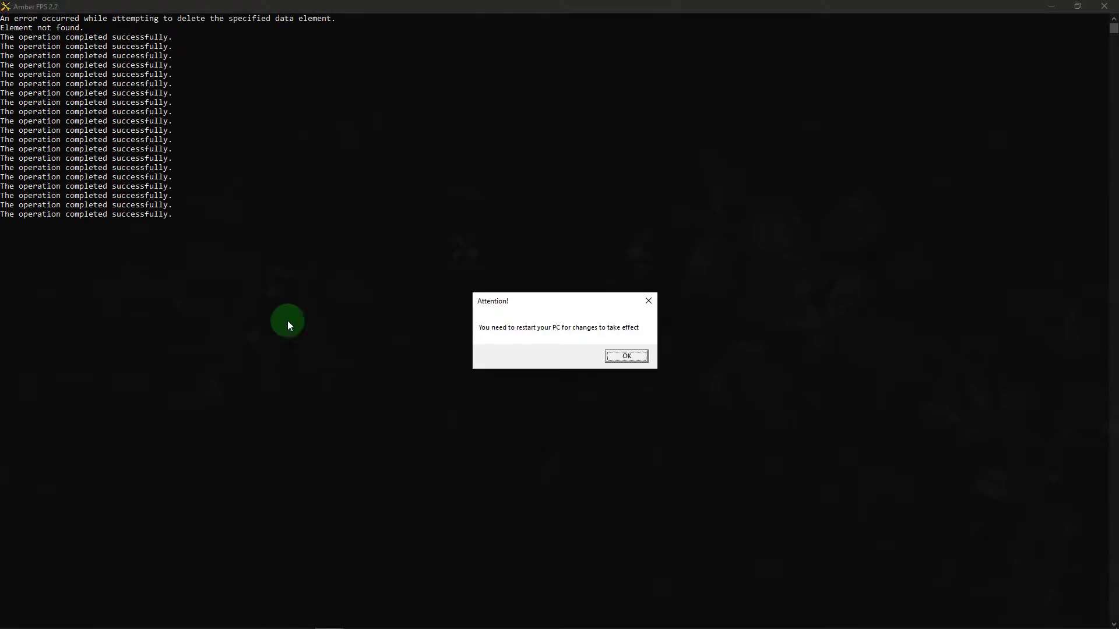
{"action": "left_click", "coordinate": [625, 354]}
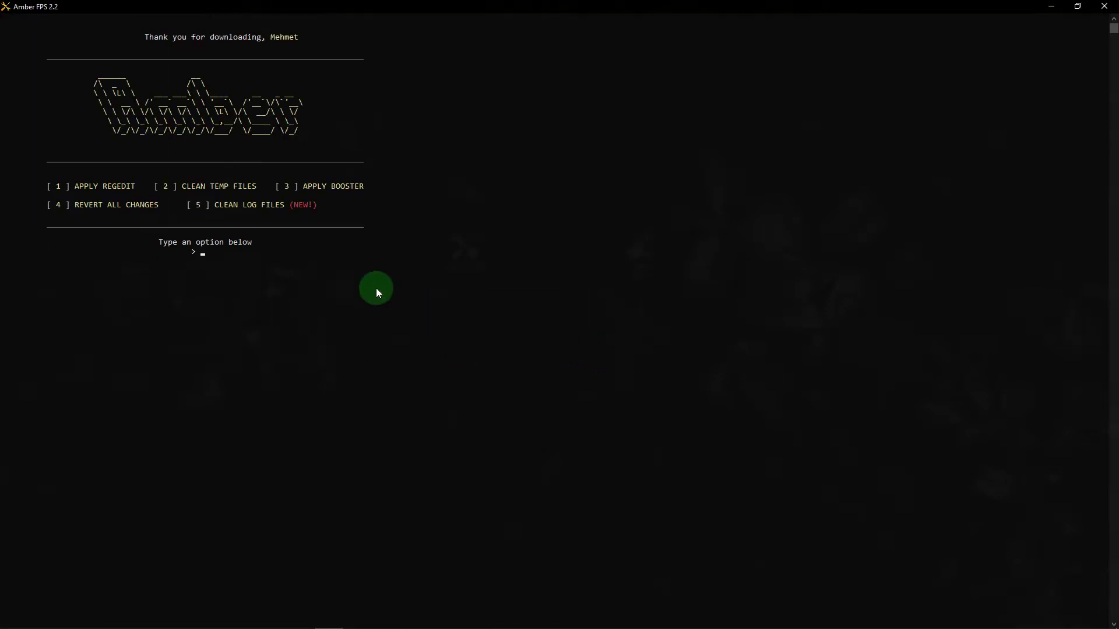
- Run option 5 in Amber FPS to clean the log files, accepting the long-duration notice
{"action": "left_click", "coordinate": [196, 208]}
{"action": "left_click", "coordinate": [202, 252]}
{"action": "type", "text": "5"}
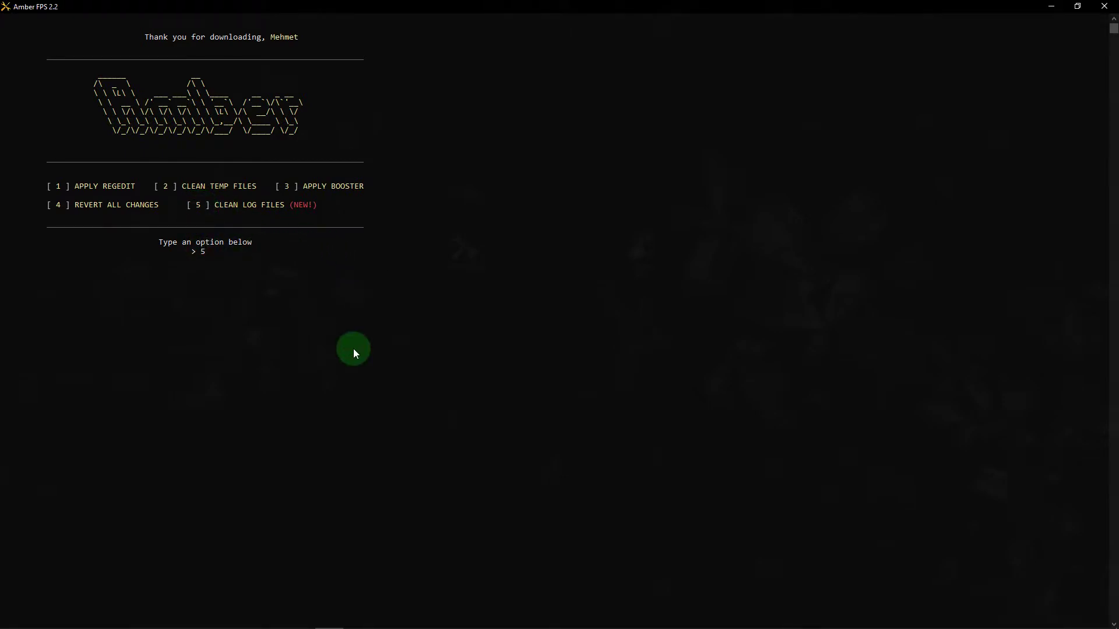
{"action": "key", "text": "Return"}
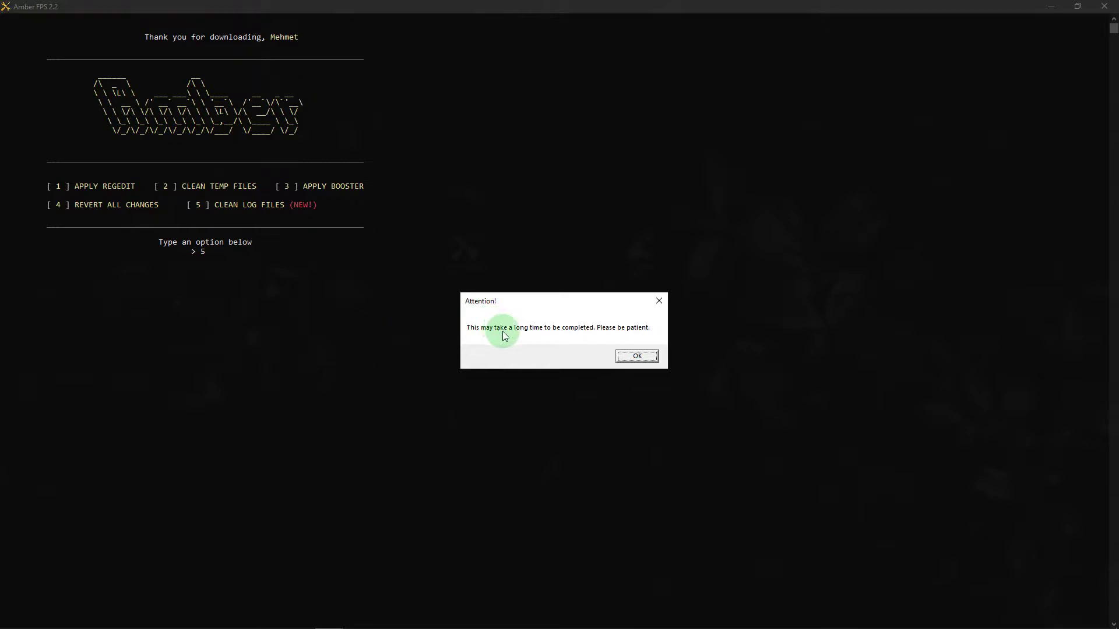
{"action": "left_click", "coordinate": [621, 357]}
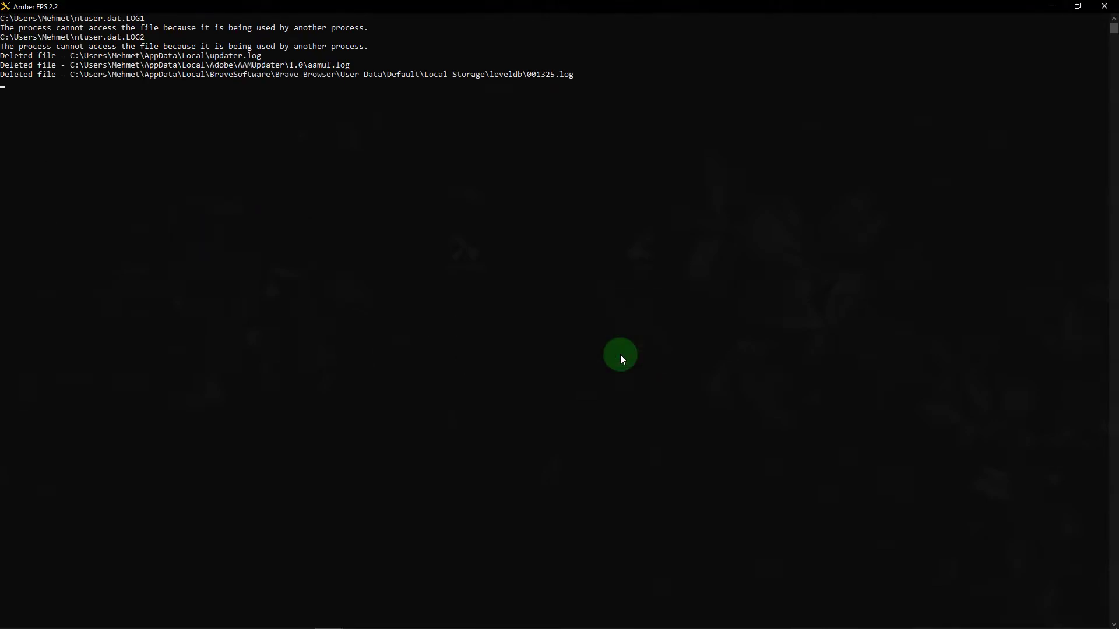
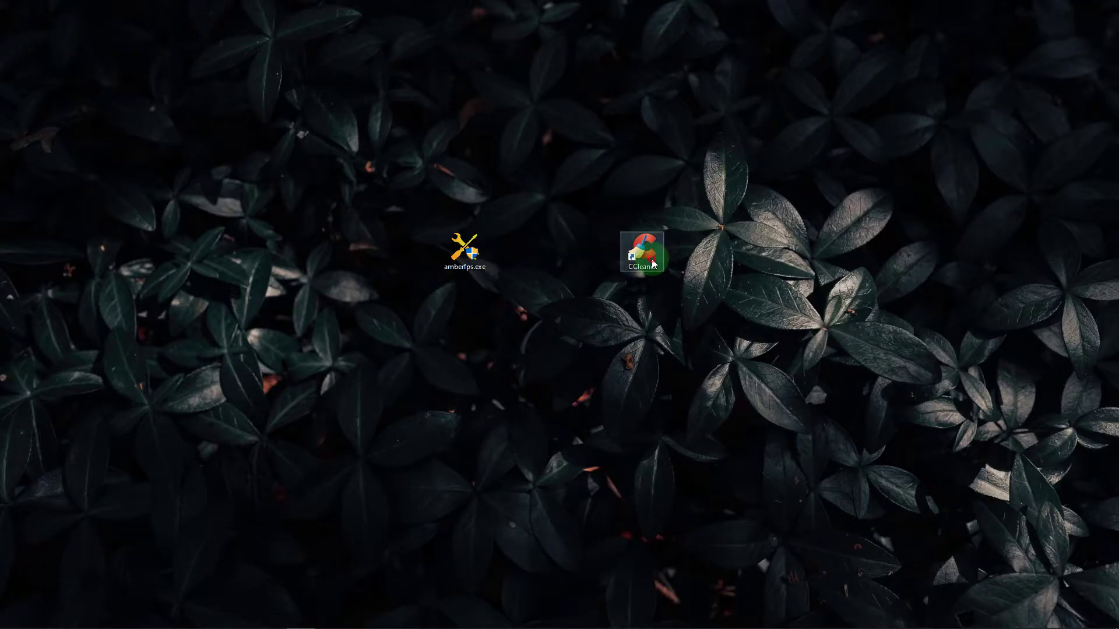
- Open CCleaner, go through the introduction to run a Health Check, and fix the issues it finds
{"action": "double_click", "coordinate": [652, 259]}
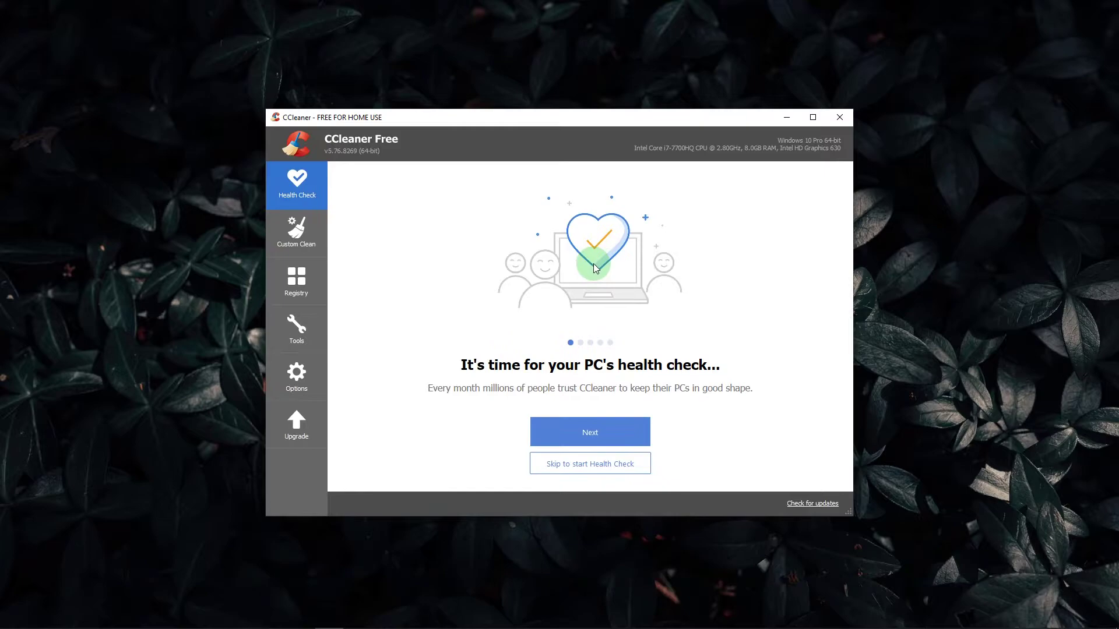
{"action": "left_click", "coordinate": [575, 430]}
{"action": "left_click", "coordinate": [577, 429]}
{"action": "left_click", "coordinate": [597, 431]}
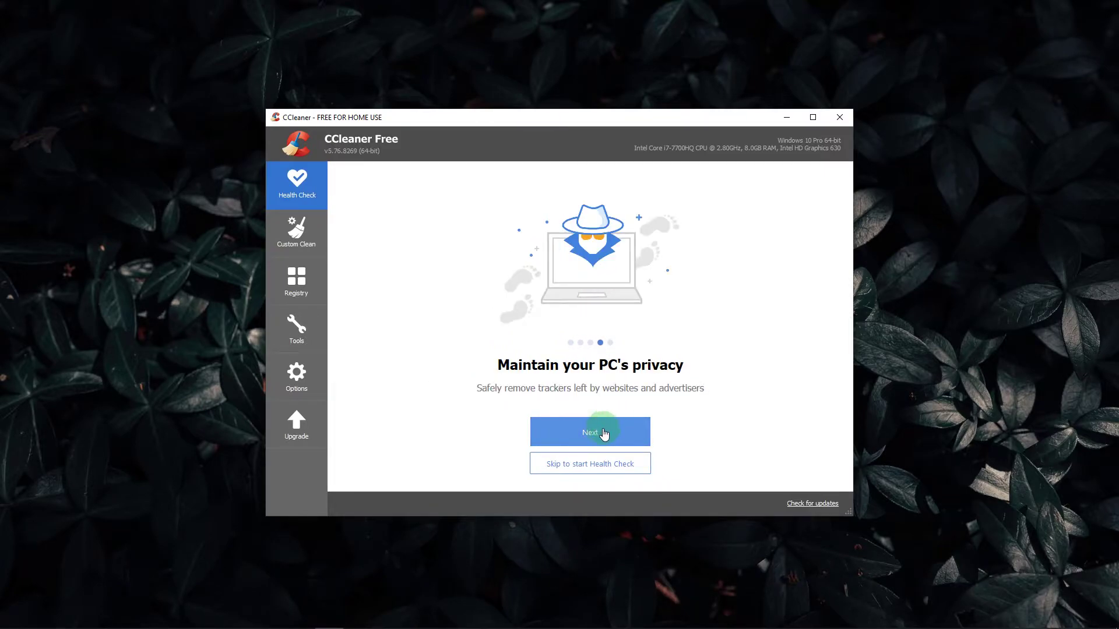
{"action": "left_click", "coordinate": [603, 432]}
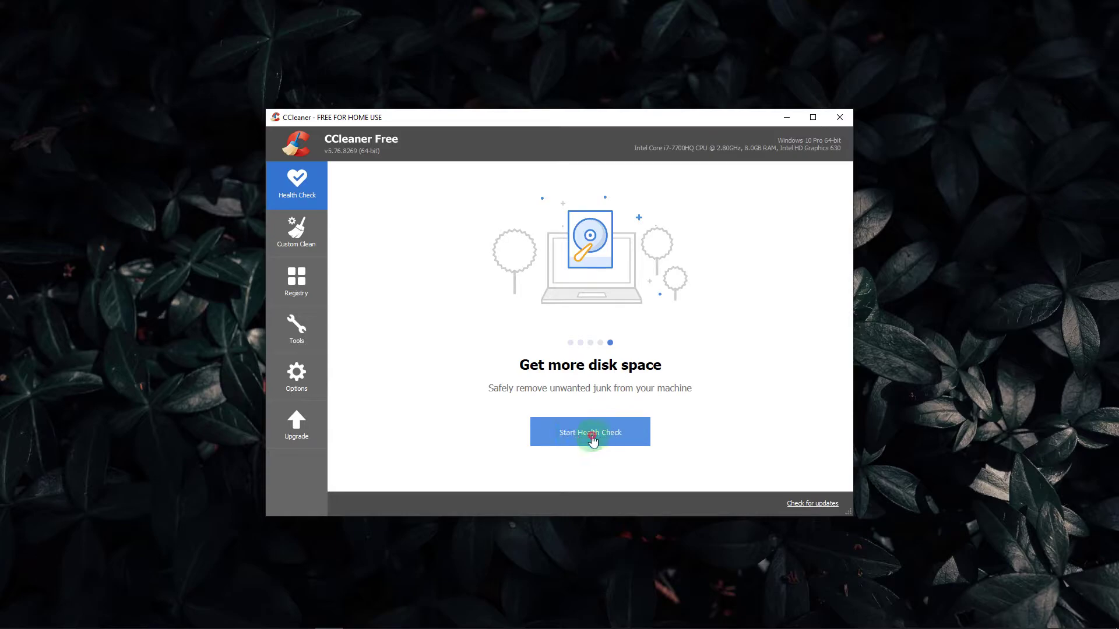
{"action": "left_click", "coordinate": [595, 436]}
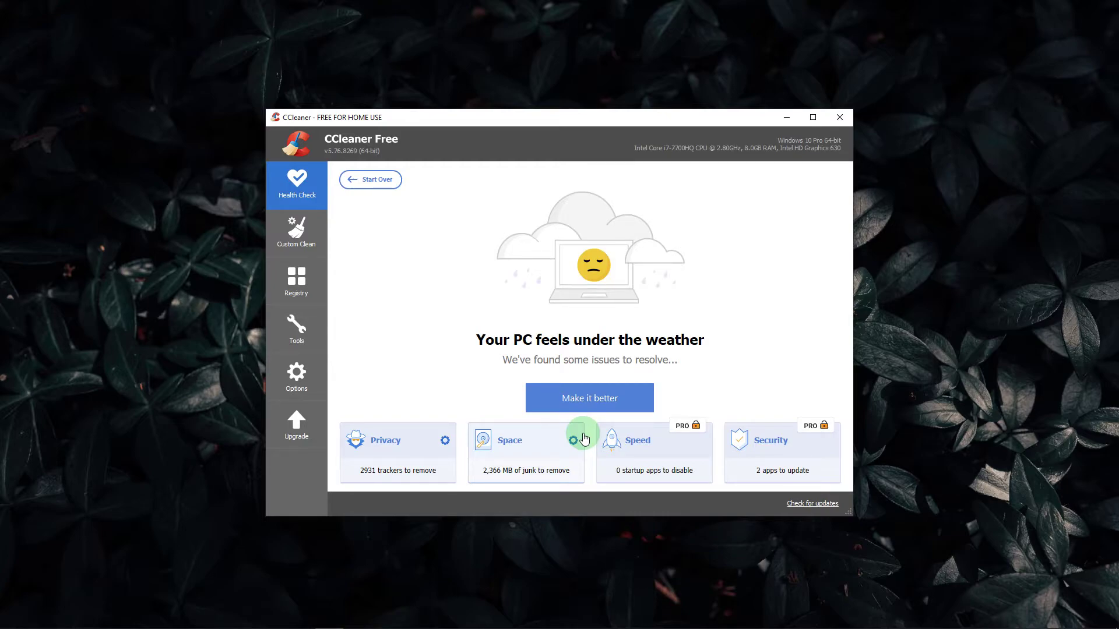
{"action": "left_click", "coordinate": [588, 405]}
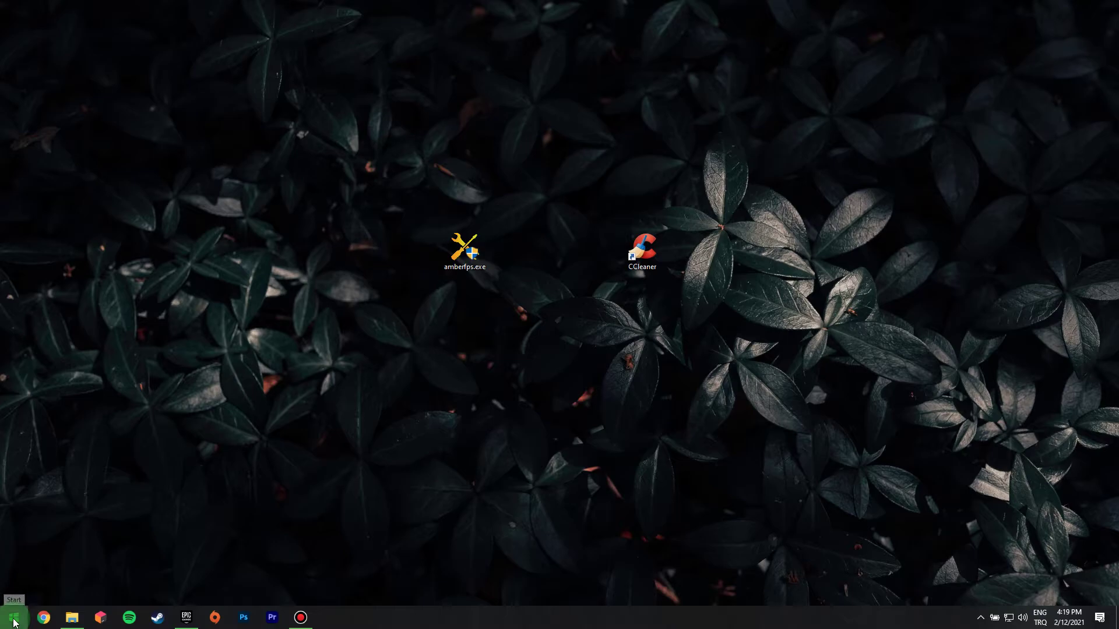
- Open Windows Settings, search for "graphic" and open Graphics settings
{"action": "left_click", "coordinate": [12, 612]}
{"action": "left_click", "coordinate": [15, 564]}
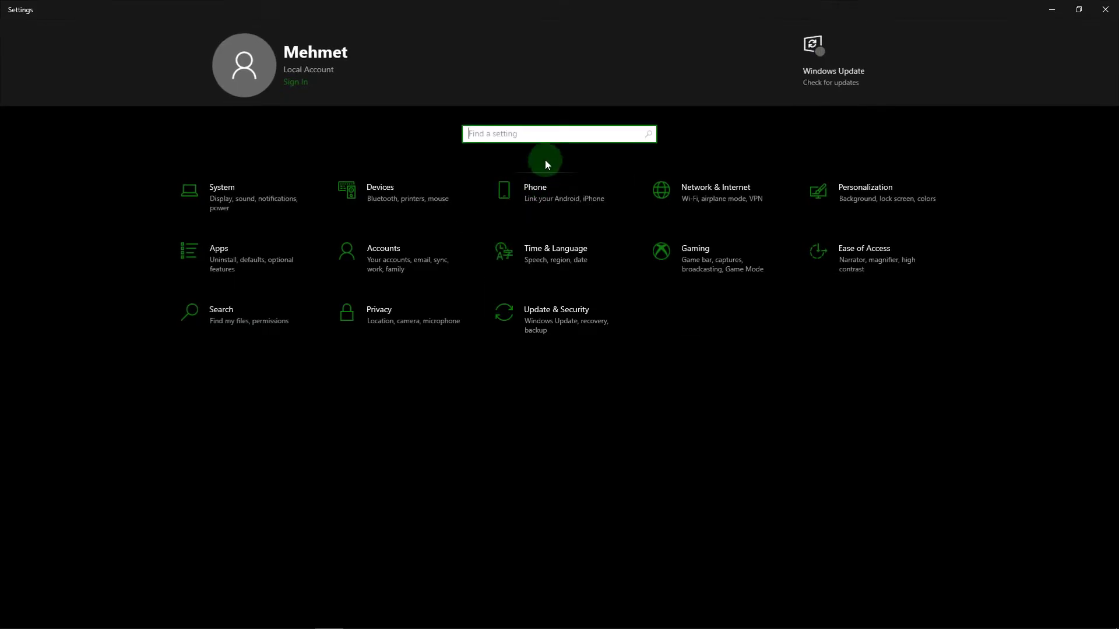
{"action": "left_click", "coordinate": [535, 137]}
{"action": "type", "text": "graphic"}
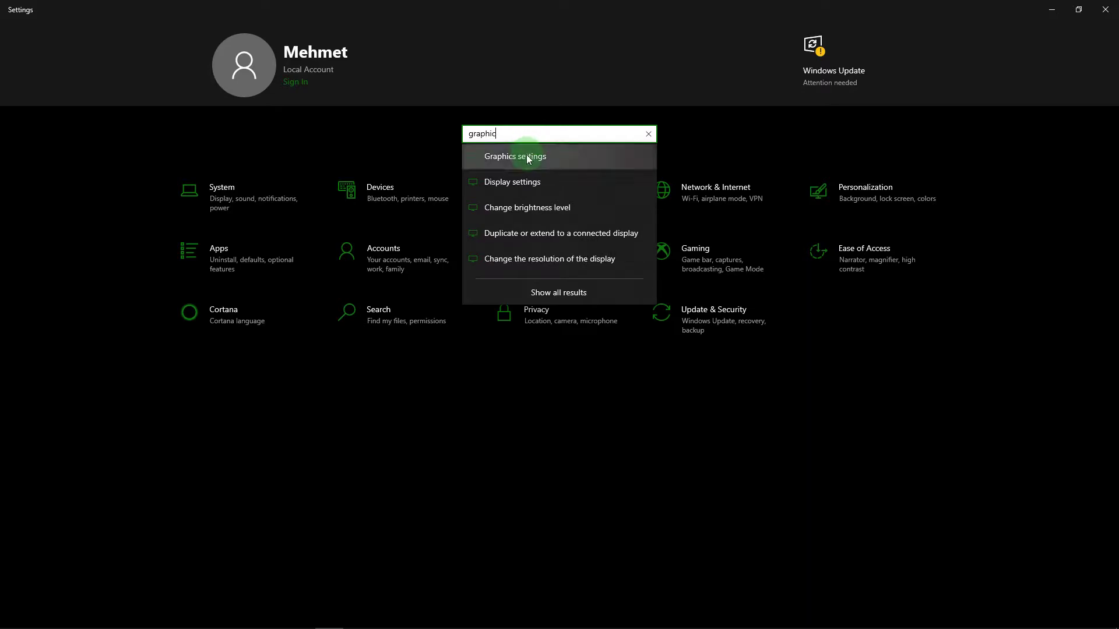
{"action": "left_click", "coordinate": [526, 155]}
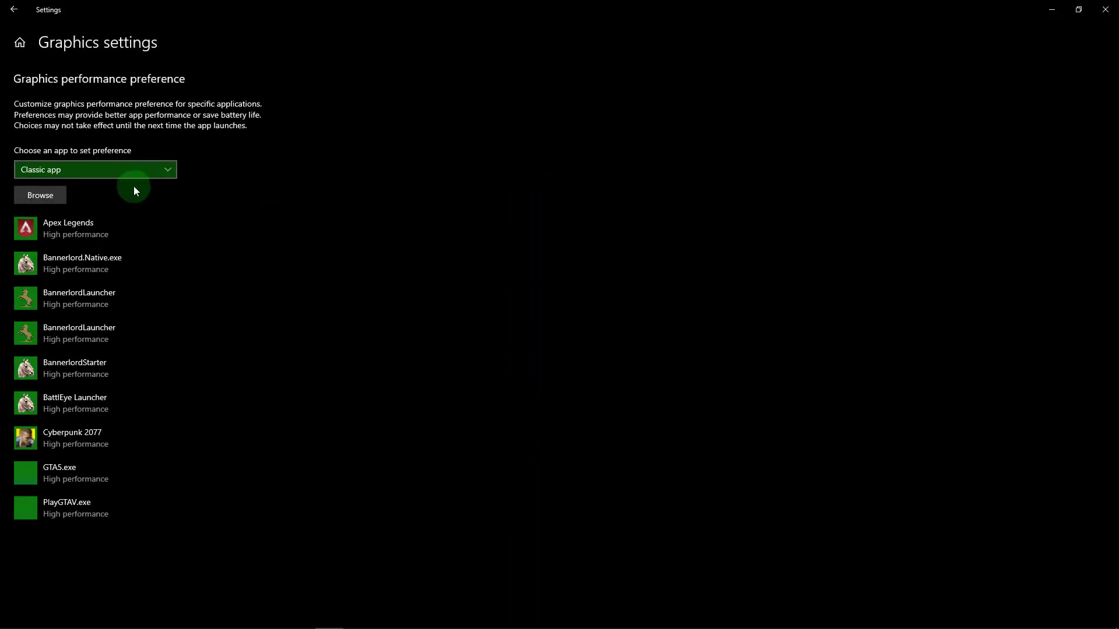
- Add FortniteClient-Win64-Shipping.exe from D:\Game\Fortnite\FortniteGame\Binaries\Win64 to the graphics performance preference apps
{"action": "left_click", "coordinate": [41, 195]}
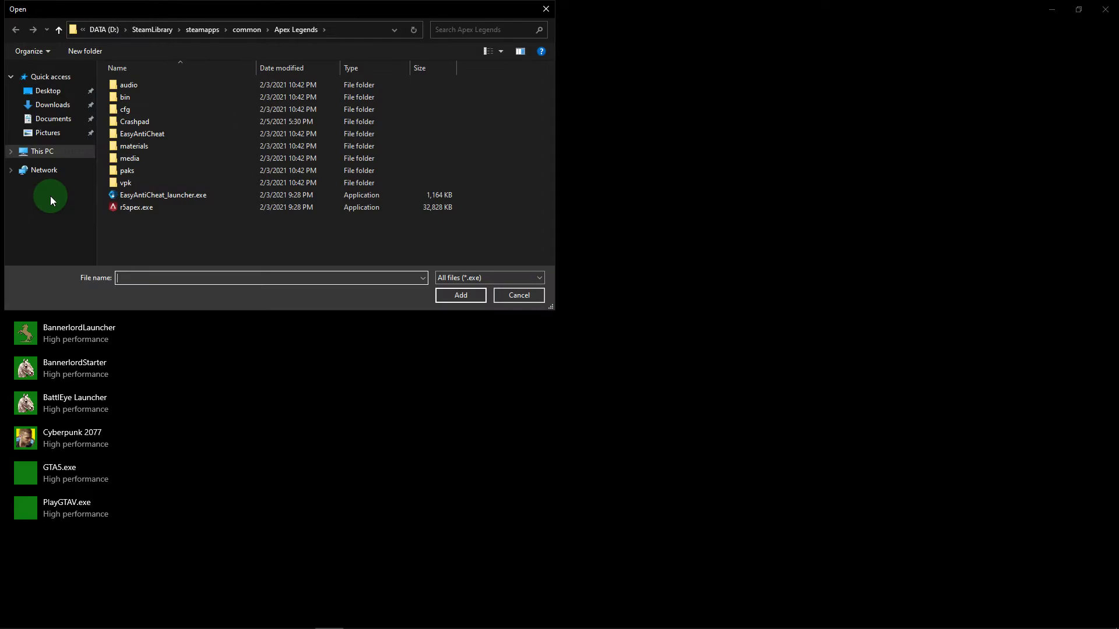
{"action": "left_click", "coordinate": [73, 151]}
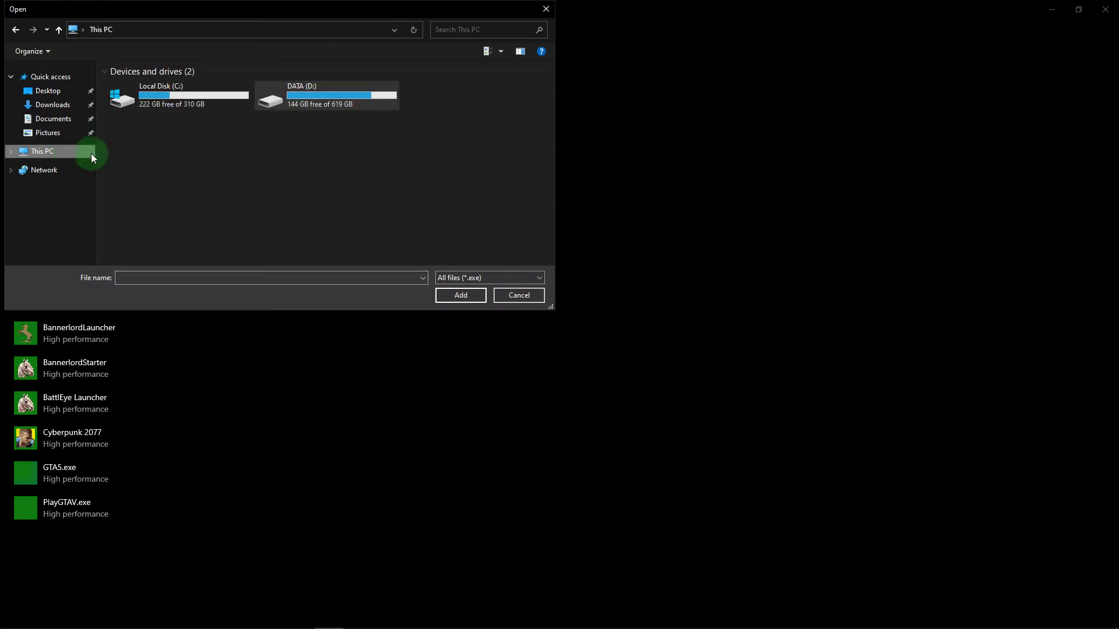
{"action": "double_click", "coordinate": [318, 105]}
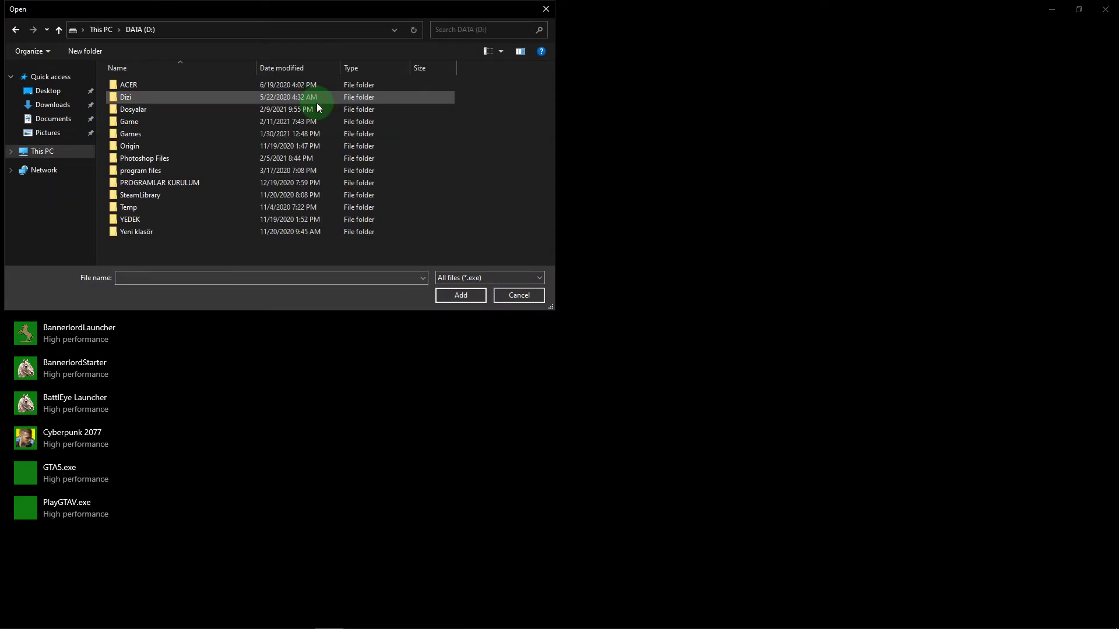
{"action": "double_click", "coordinate": [215, 120]}
{"action": "double_click", "coordinate": [176, 85]}
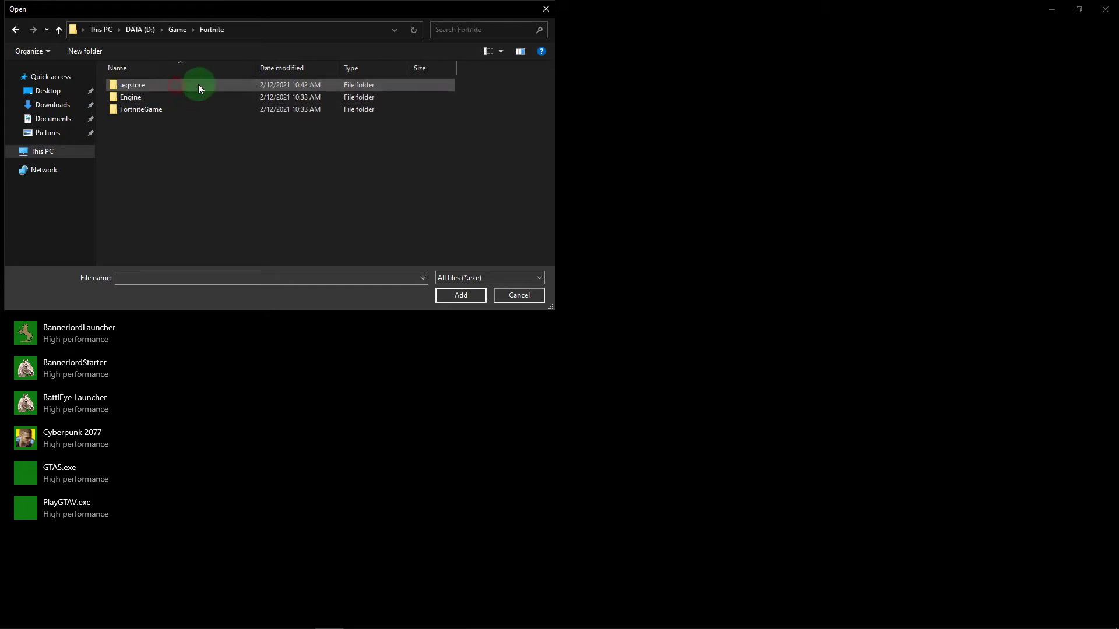
{"action": "double_click", "coordinate": [177, 110]}
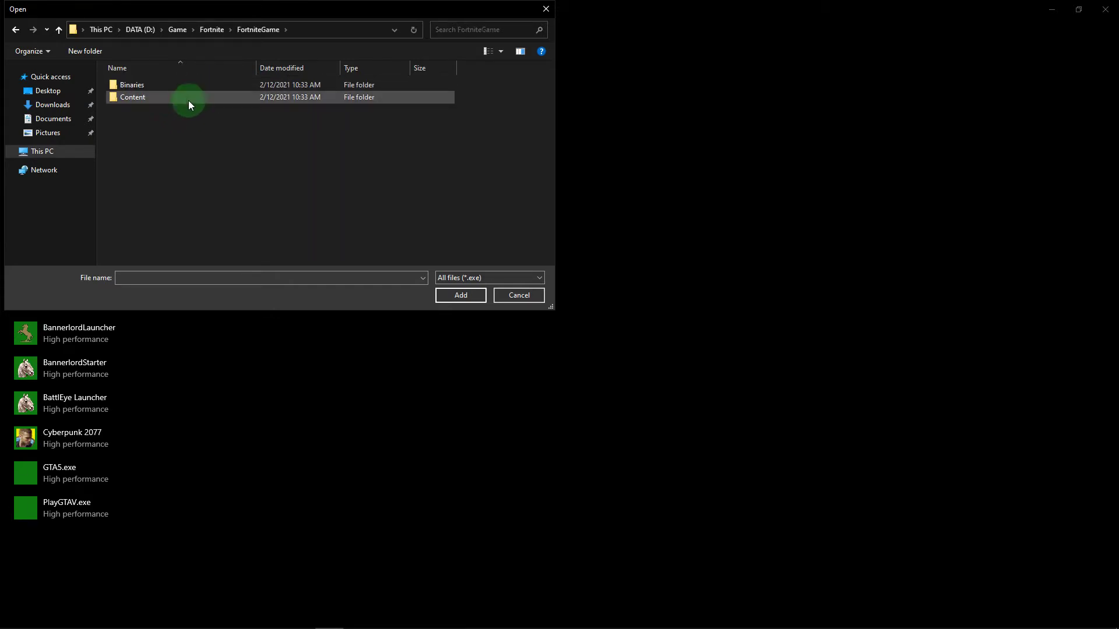
{"action": "double_click", "coordinate": [204, 86]}
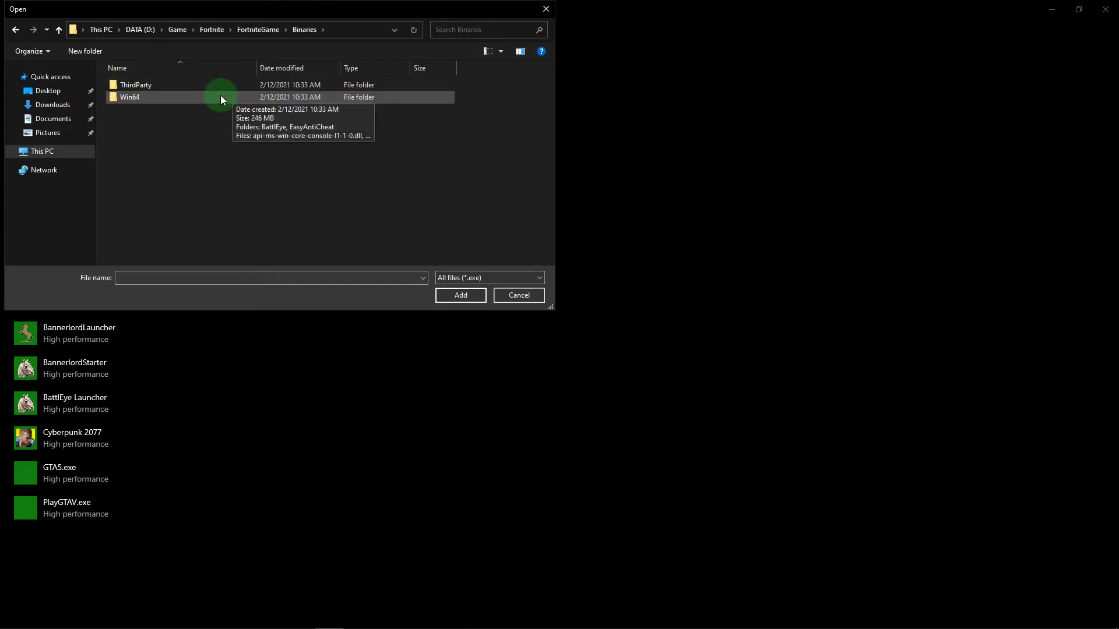
{"action": "double_click", "coordinate": [221, 96]}
{"action": "left_click", "coordinate": [230, 110]}
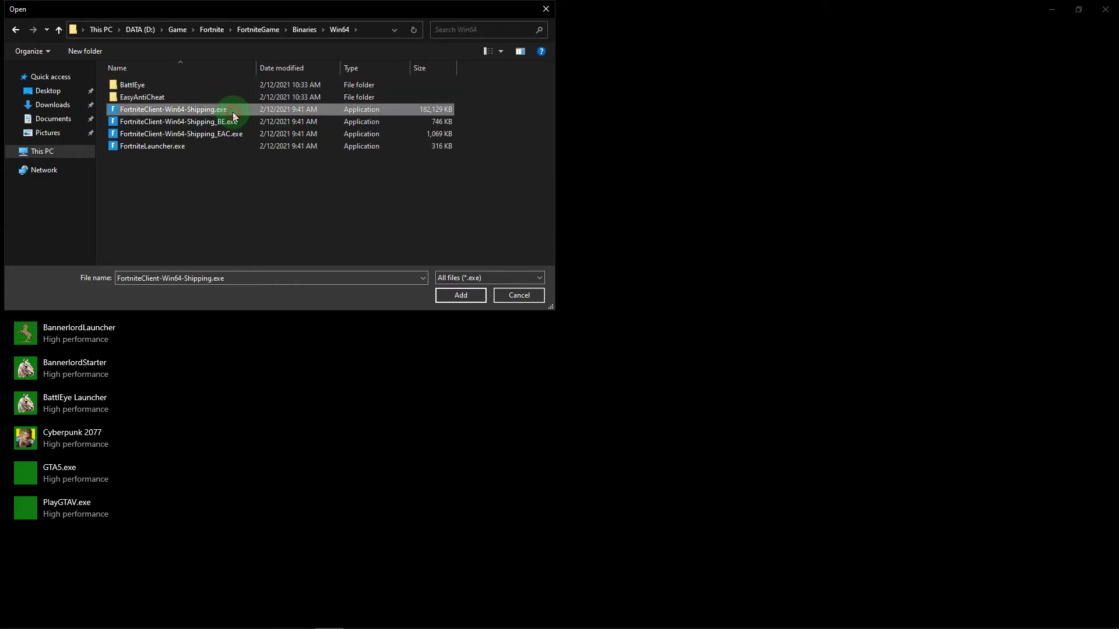
{"action": "left_click", "coordinate": [449, 294]}
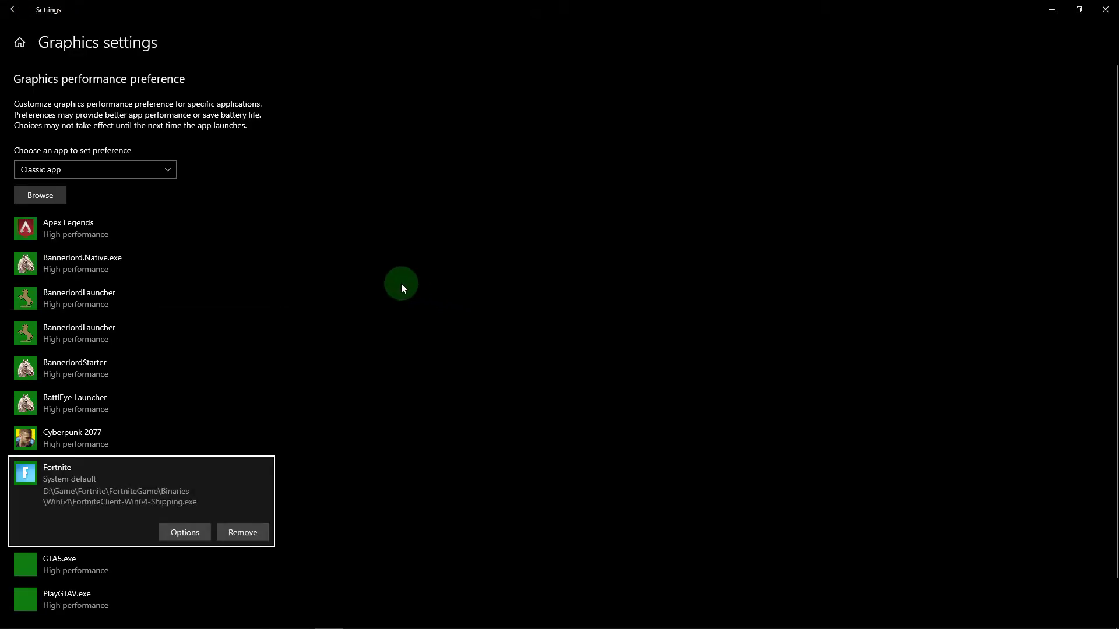
- Set the graphics preference of the Fortnite entry to High performance and save it
{"action": "left_click", "coordinate": [180, 530]}
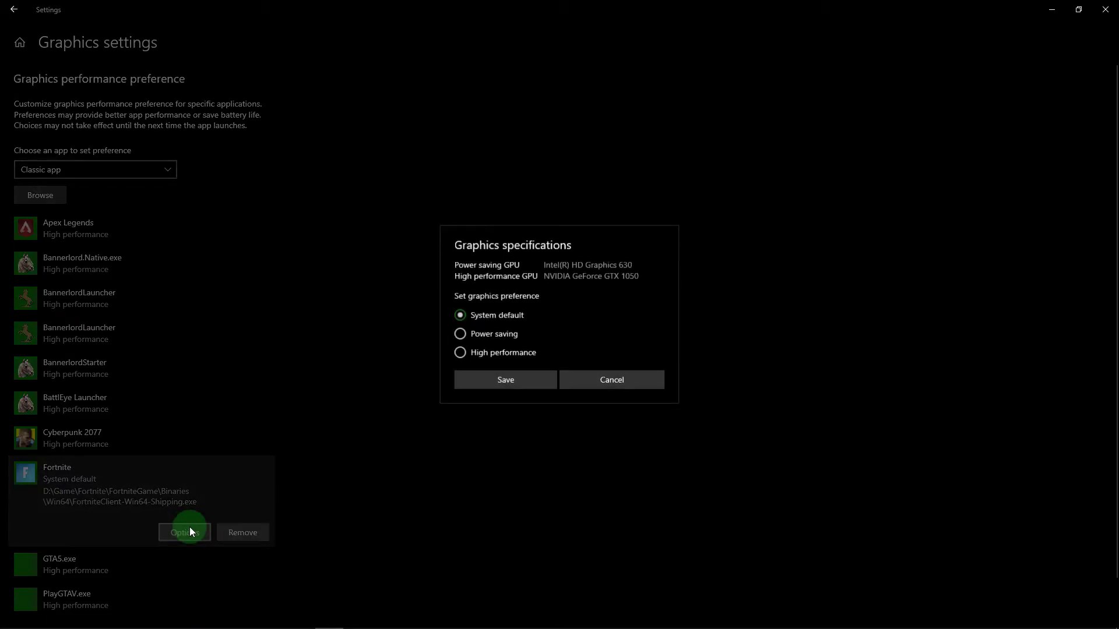
{"action": "left_click", "coordinate": [461, 352]}
{"action": "left_click", "coordinate": [471, 377]}
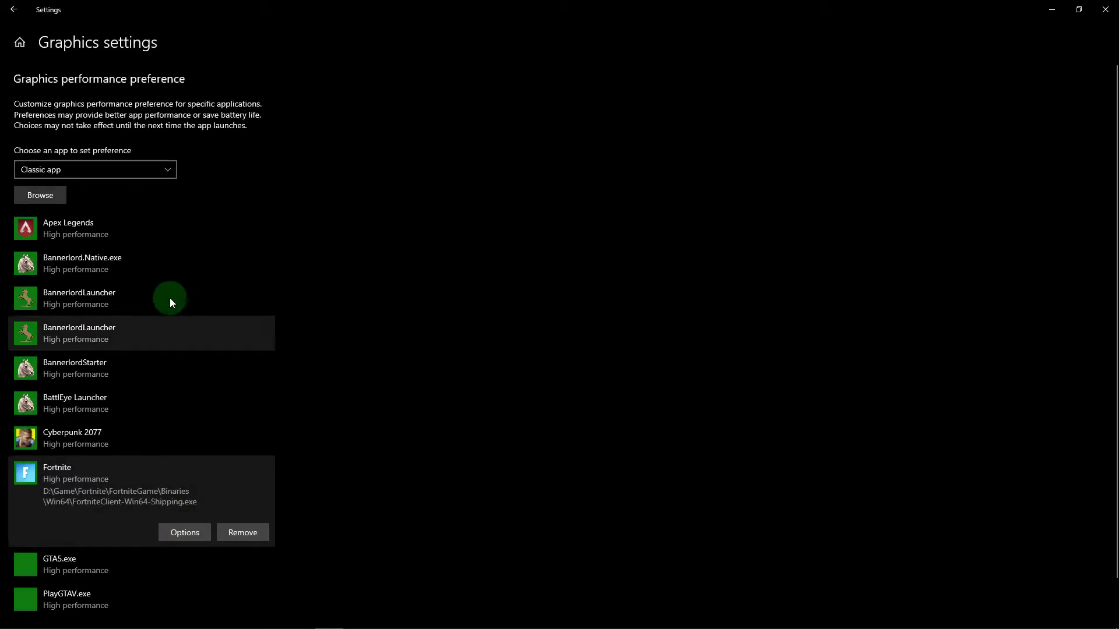
- Add FortniteClient-Win64-Shipping_BE.exe to the graphics preference apps and set it to High performance
{"action": "left_click", "coordinate": [54, 195]}
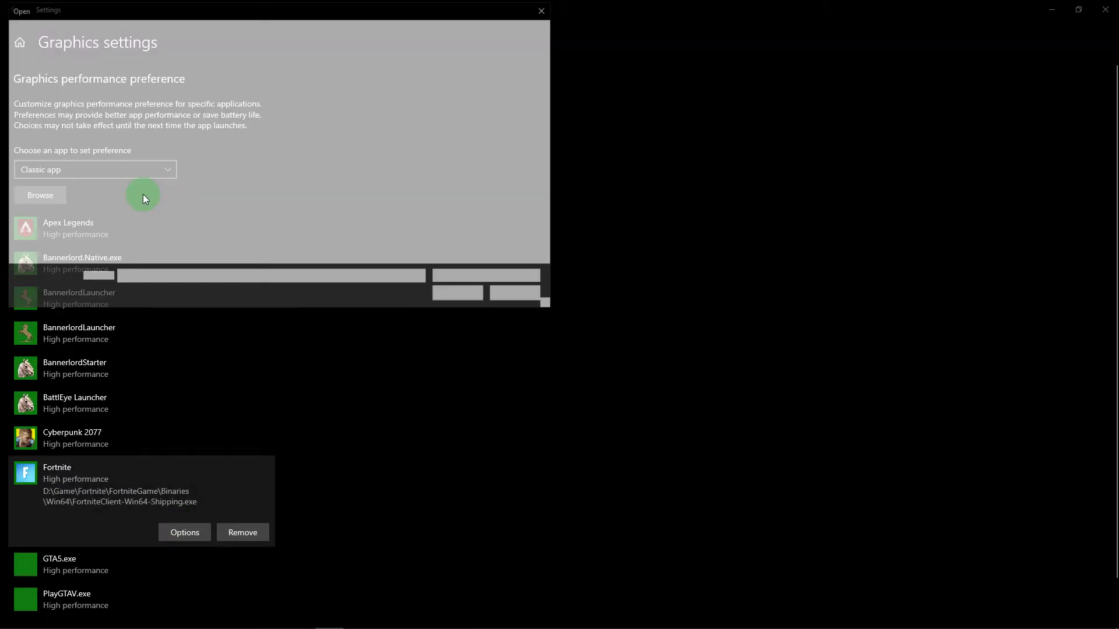
{"action": "double_click", "coordinate": [215, 121]}
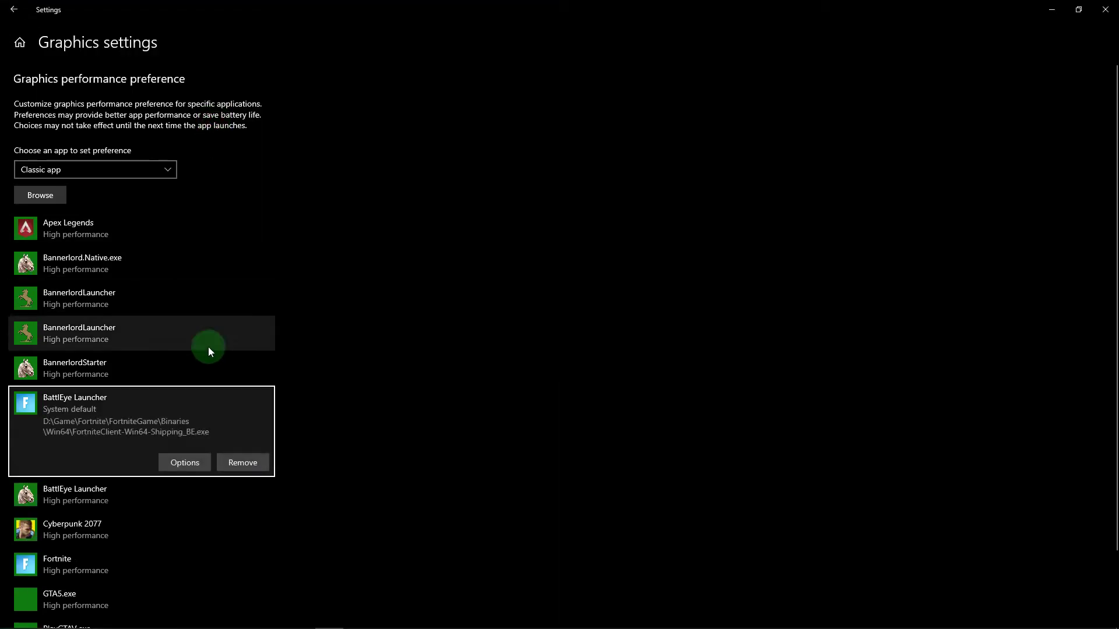
{"action": "left_click", "coordinate": [184, 462]}
{"action": "left_click", "coordinate": [460, 352]}
{"action": "left_click", "coordinate": [493, 380]}
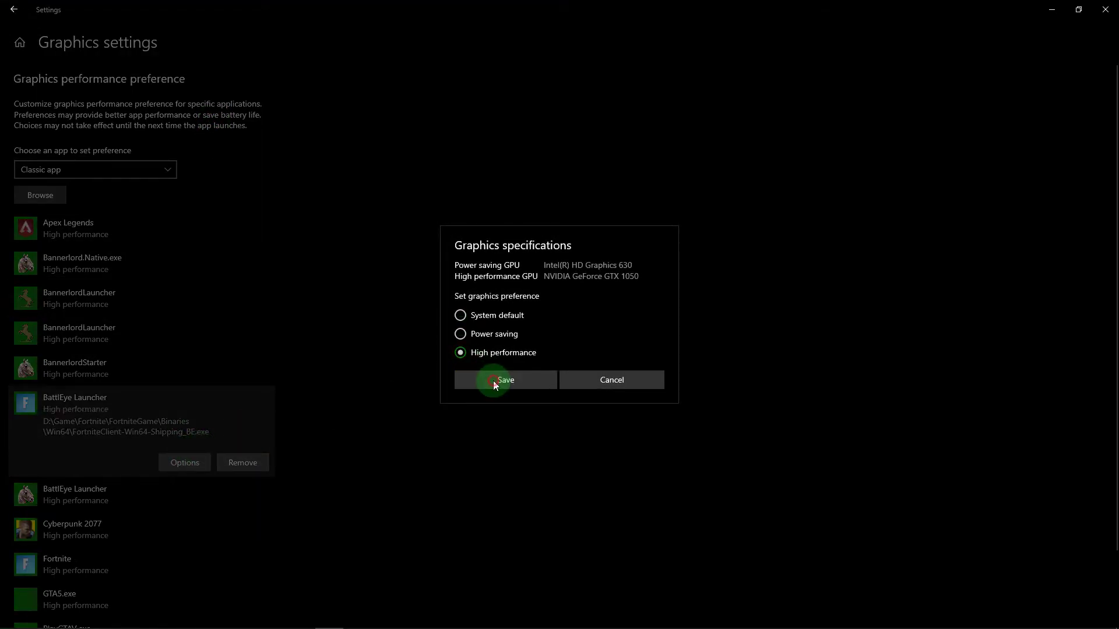
- Add FortniteClient-Win64-Shipping_EAC.exe to the graphics performance preference apps and set it to High performance
{"action": "left_click", "coordinate": [65, 198]}
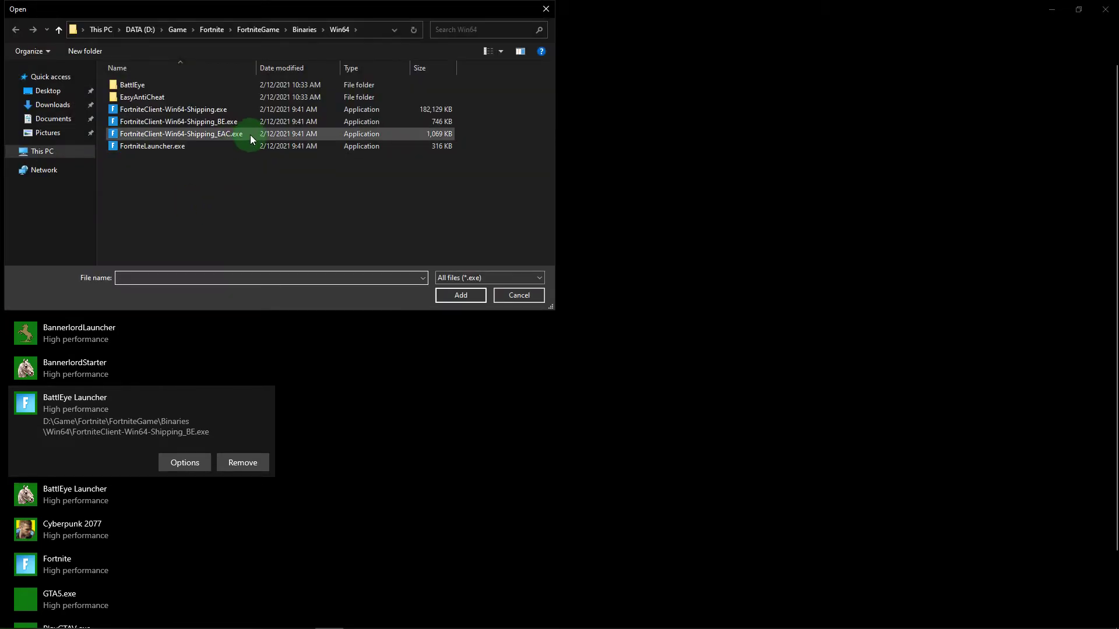
{"action": "double_click", "coordinate": [250, 135]}
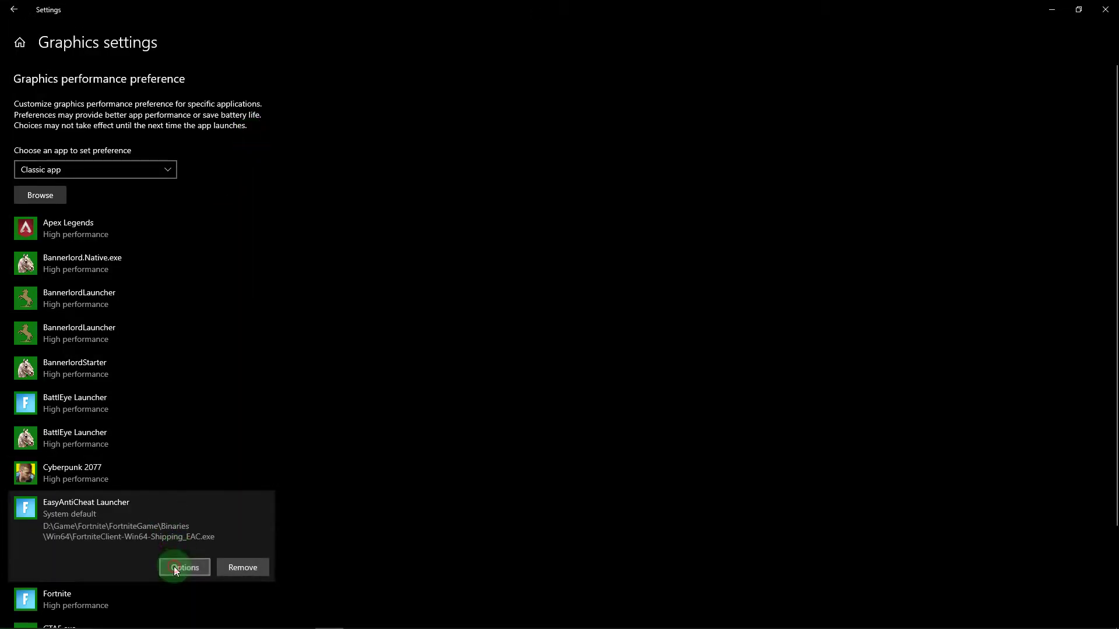
{"action": "left_click", "coordinate": [174, 567]}
{"action": "left_click", "coordinate": [489, 353]}
{"action": "left_click", "coordinate": [488, 379]}
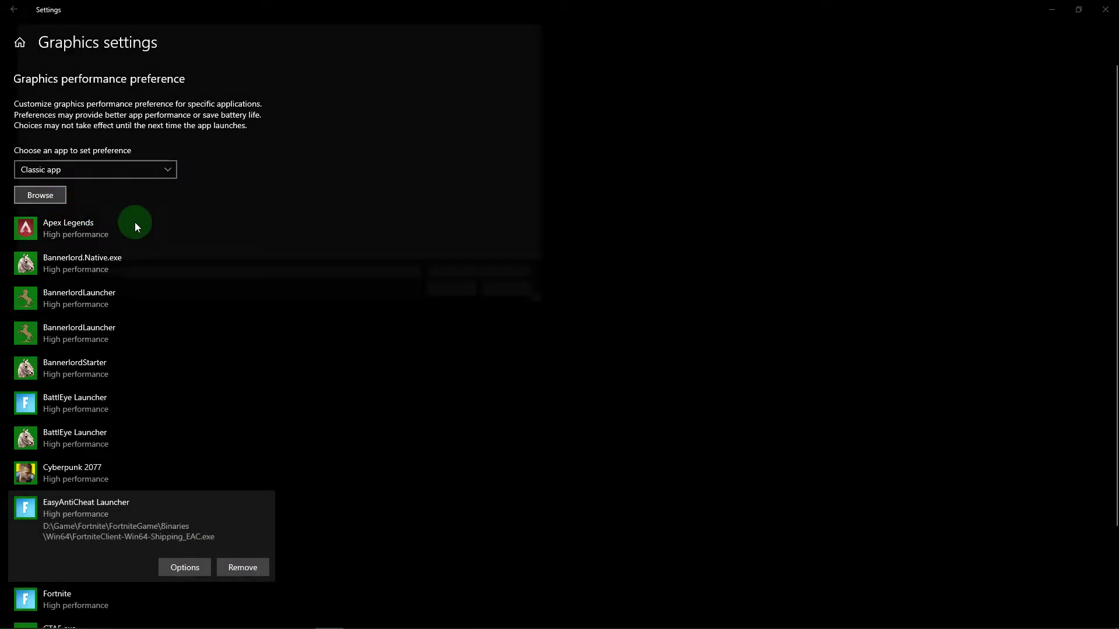
- Add FortniteLauncher.exe to the graphics preference apps with the High performance preference, and close Settings
{"action": "left_click", "coordinate": [182, 151]}
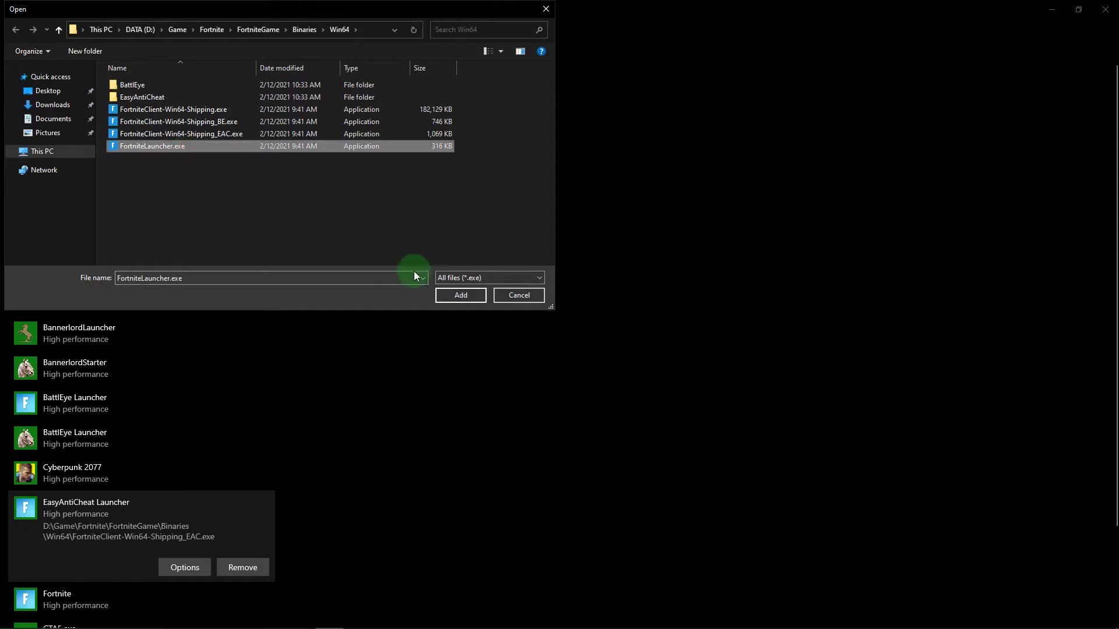
{"action": "left_click", "coordinate": [460, 295]}
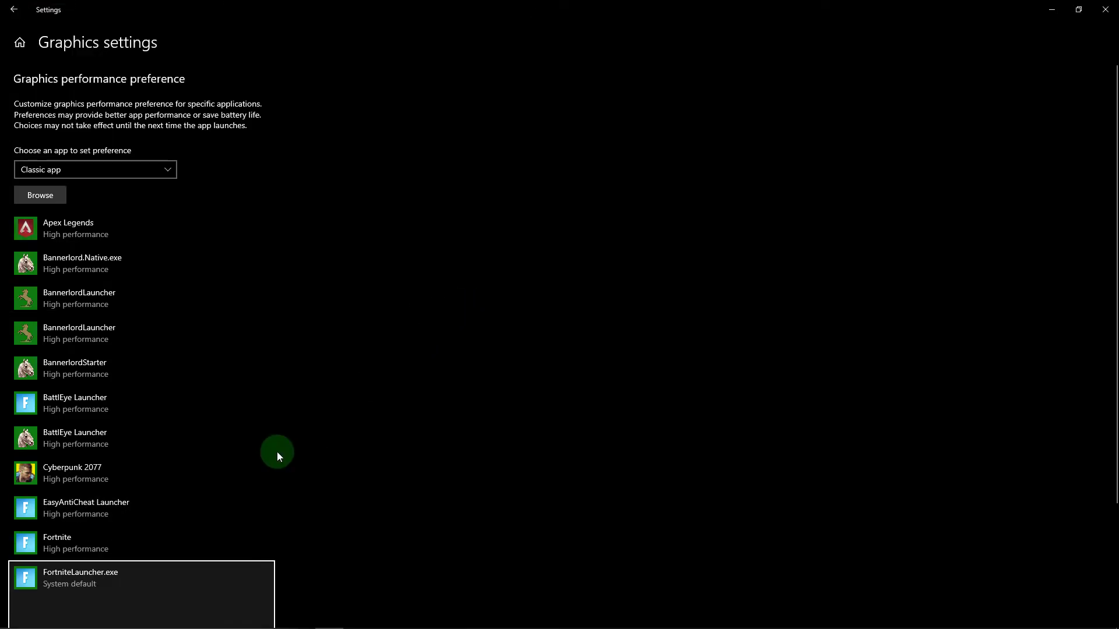
{"action": "scroll", "coordinate": [193, 478], "scroll_direction": "down", "scroll_amount": 3}
{"action": "left_click", "coordinate": [181, 489]}
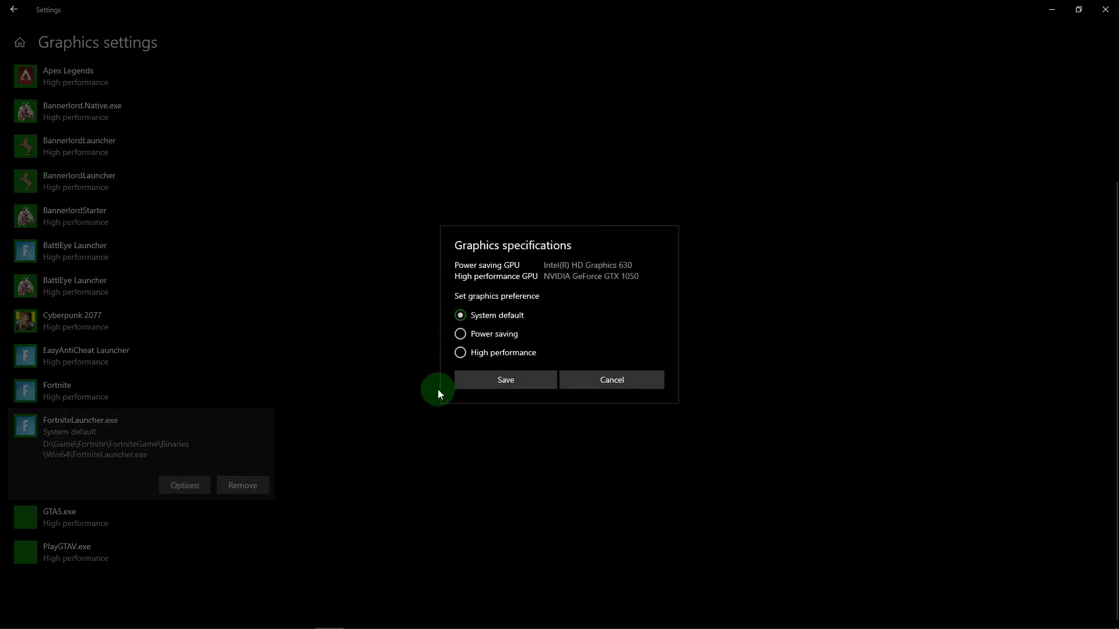
{"action": "left_click", "coordinate": [461, 352]}
{"action": "left_click", "coordinate": [486, 380]}
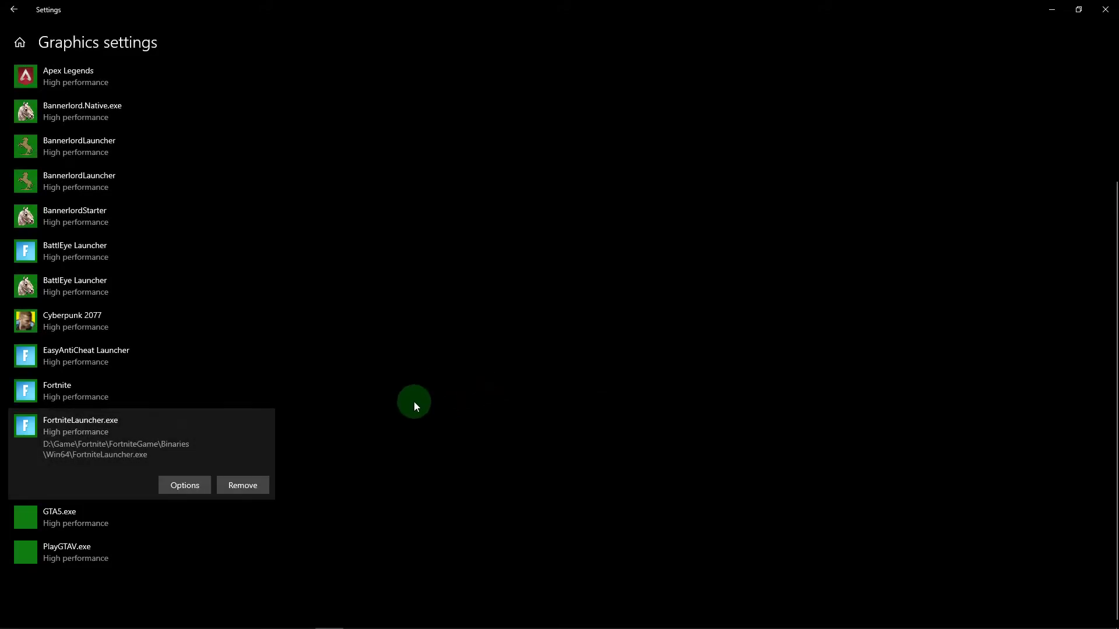
{"action": "left_click", "coordinate": [1105, 9]}
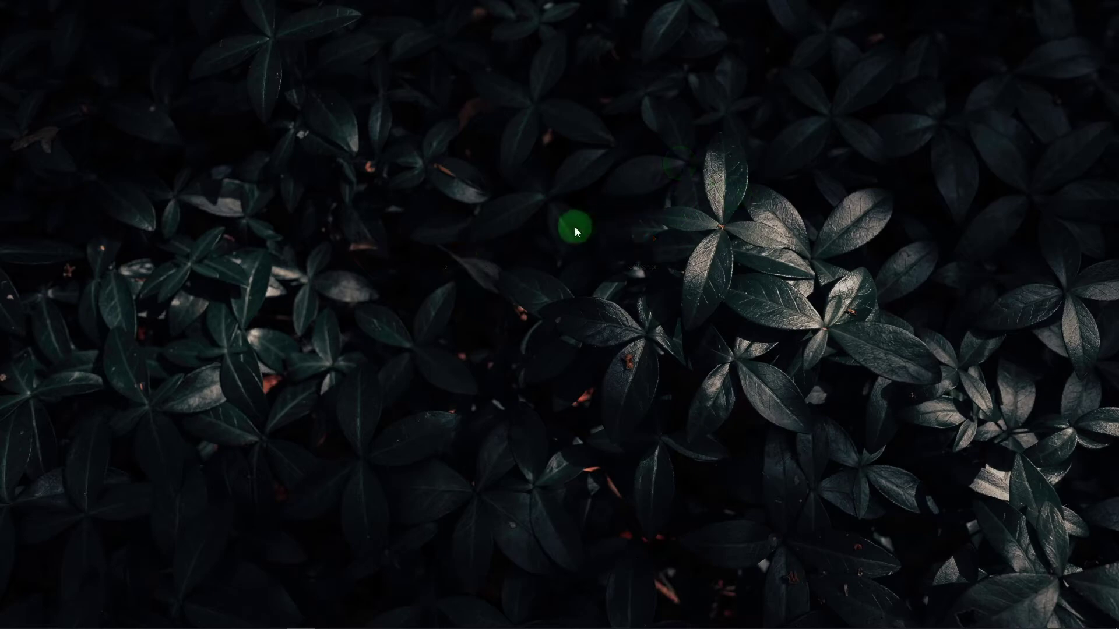
- Open NVIDIA Control Panel and choose the High-performance NVIDIA processor as preferred graphics processor in the global 3D settings
{"action": "right_click", "coordinate": [562, 234]}
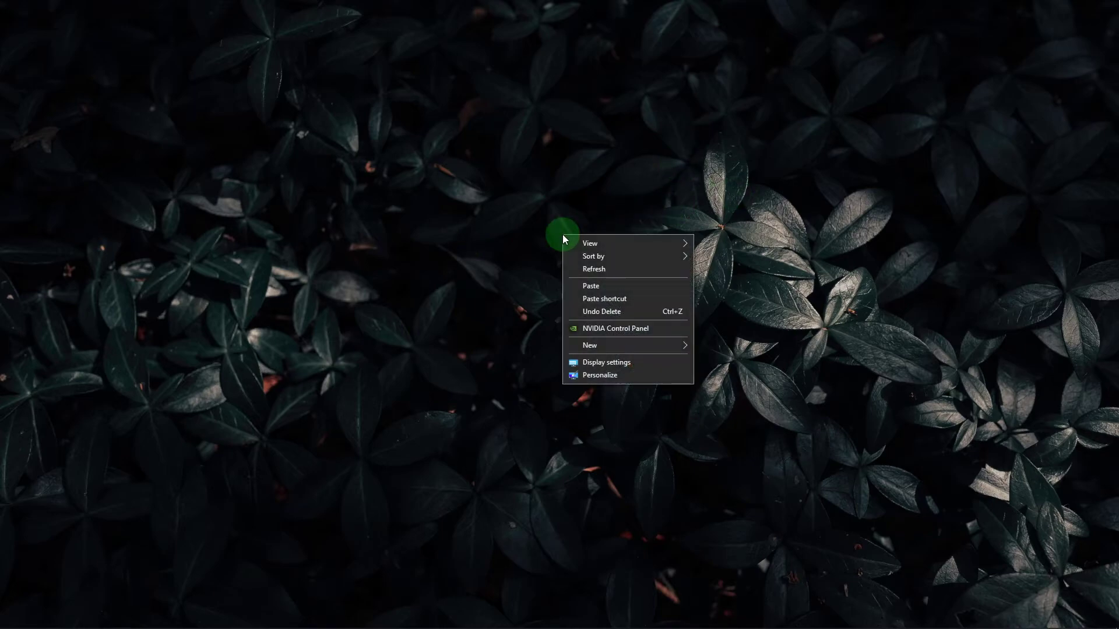
{"action": "left_click", "coordinate": [608, 330]}
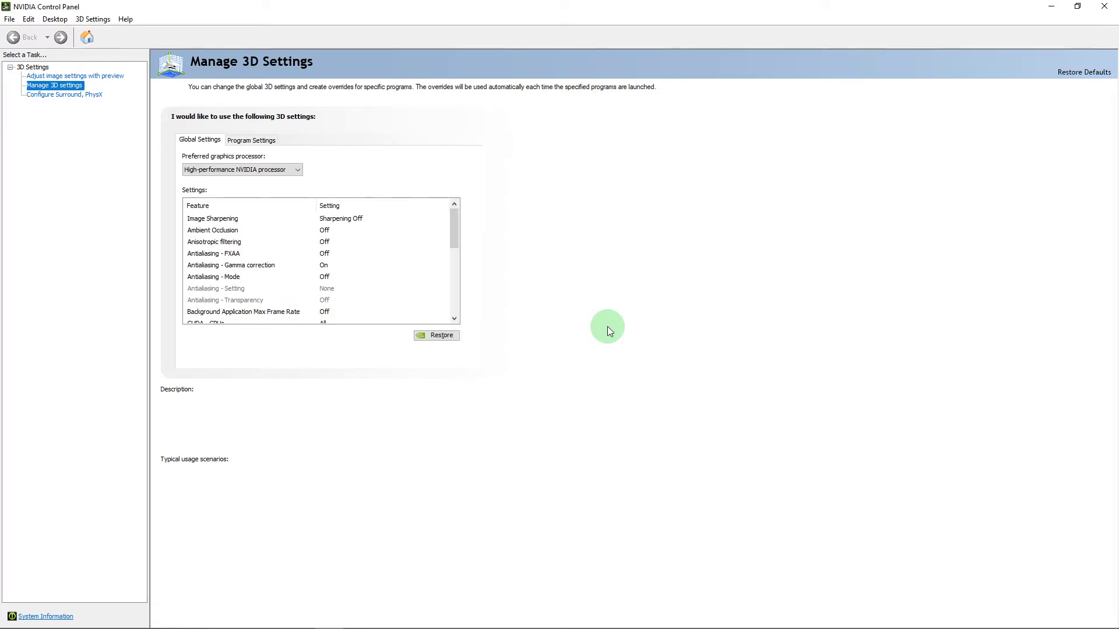
{"action": "left_click", "coordinate": [257, 171]}
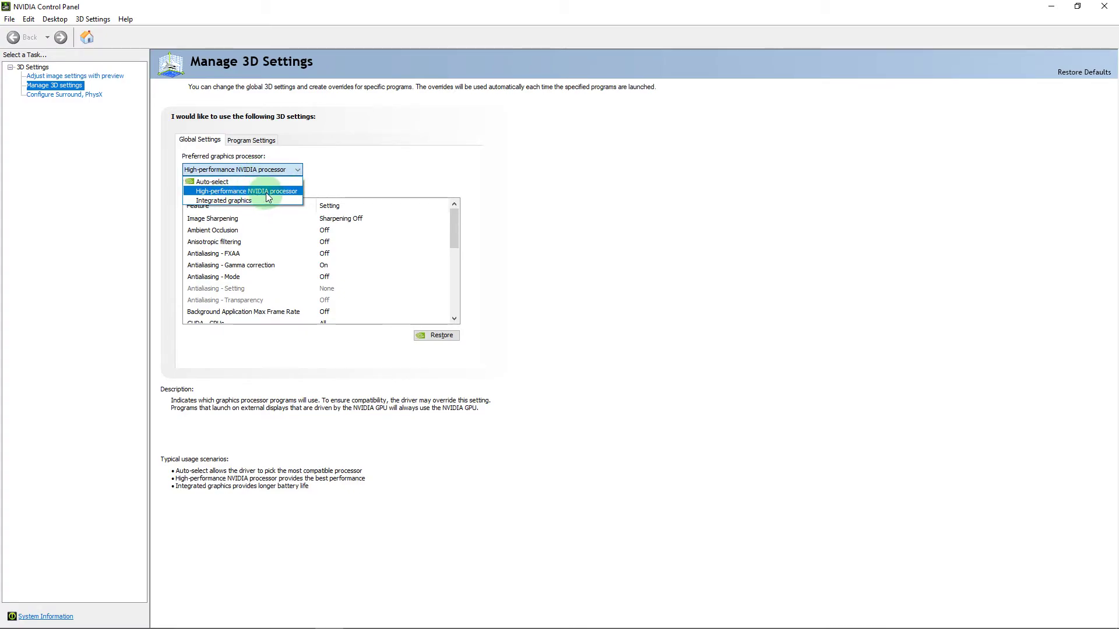
{"action": "left_click", "coordinate": [266, 193]}
{"action": "left_click_drag", "start_coordinate": [454, 216], "coordinate": [451, 293]}
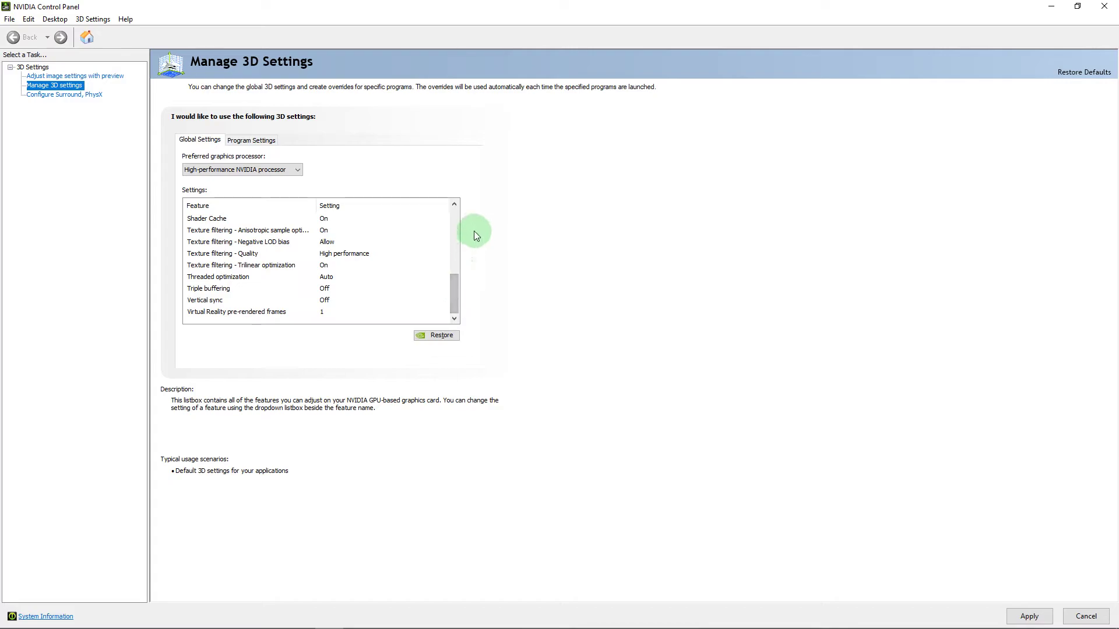
- Set the NVIDIA image settings to use my preference emphasizing Performance, and apply the change
{"action": "left_click", "coordinate": [77, 76]}
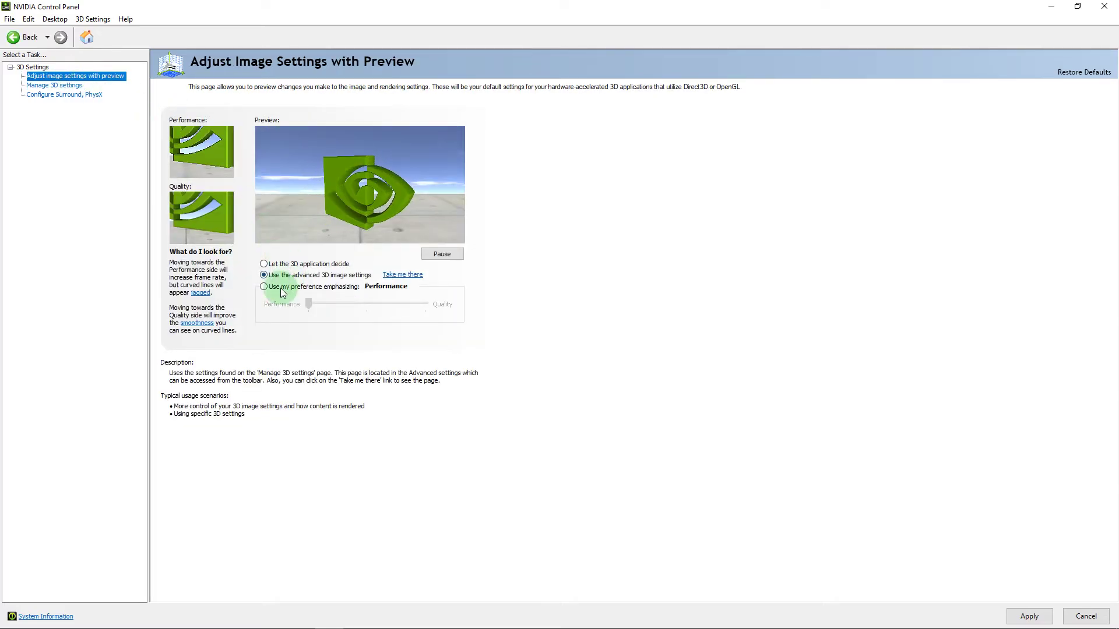
{"action": "left_click", "coordinate": [264, 288]}
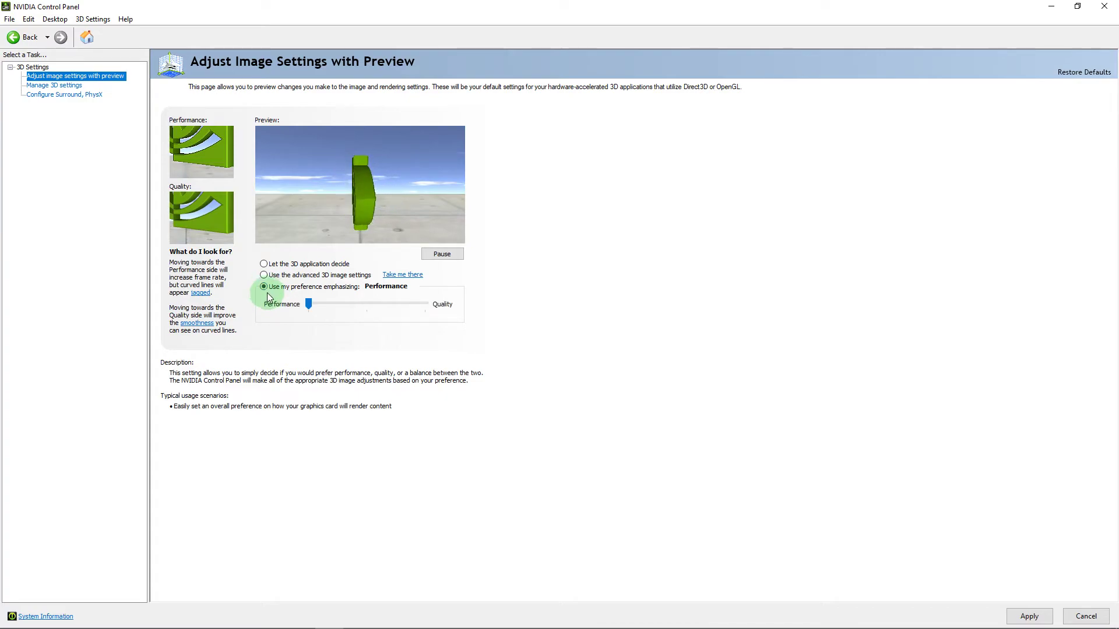
{"action": "mouse_move", "coordinate": [307, 304]}
{"action": "left_mouse_down"}
{"action": "mouse_move", "coordinate": [349, 306]}
{"action": "mouse_move", "coordinate": [320, 304]}
{"action": "left_mouse_up"}
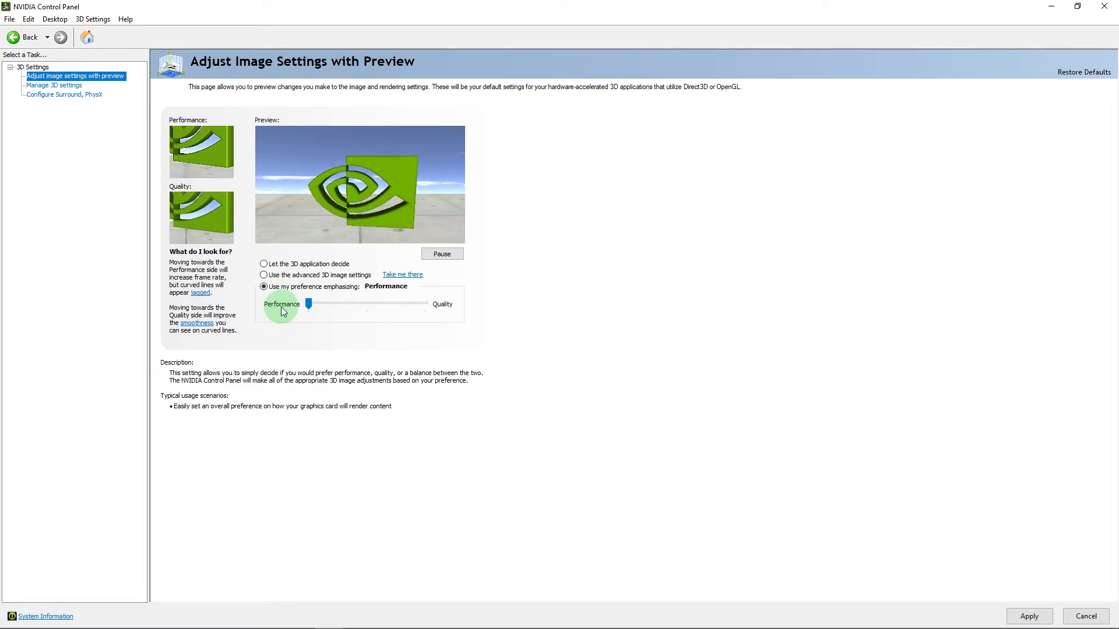
{"action": "left_click", "coordinate": [1026, 615]}
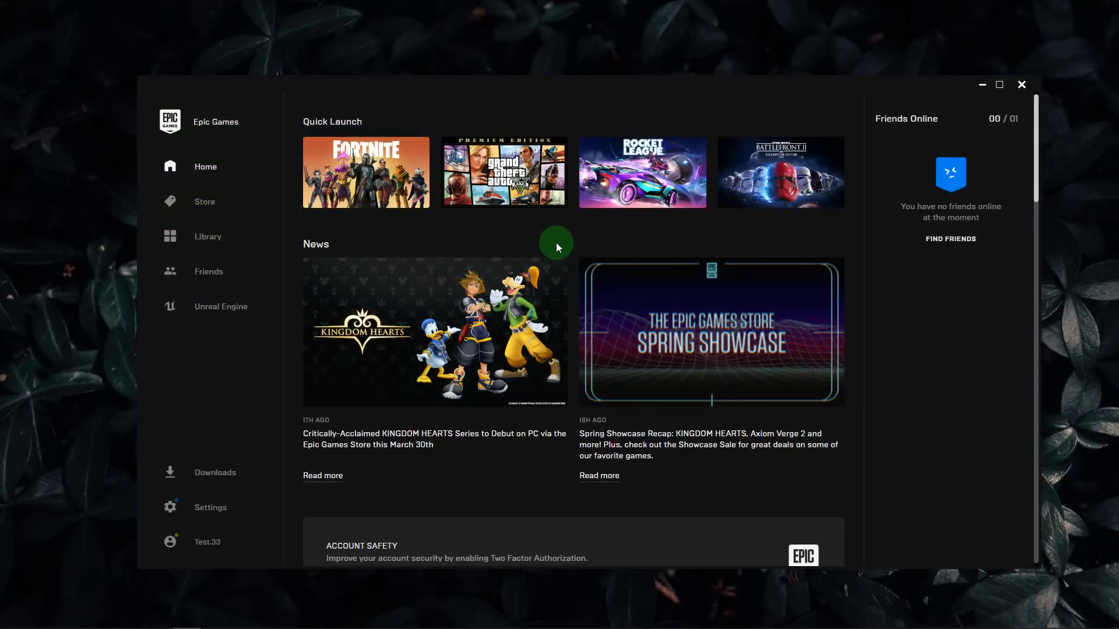
- Exclude High Resolution Textures from Fortnite's installation options in the Epic Games library and apply the change
{"action": "left_click", "coordinate": [211, 237]}
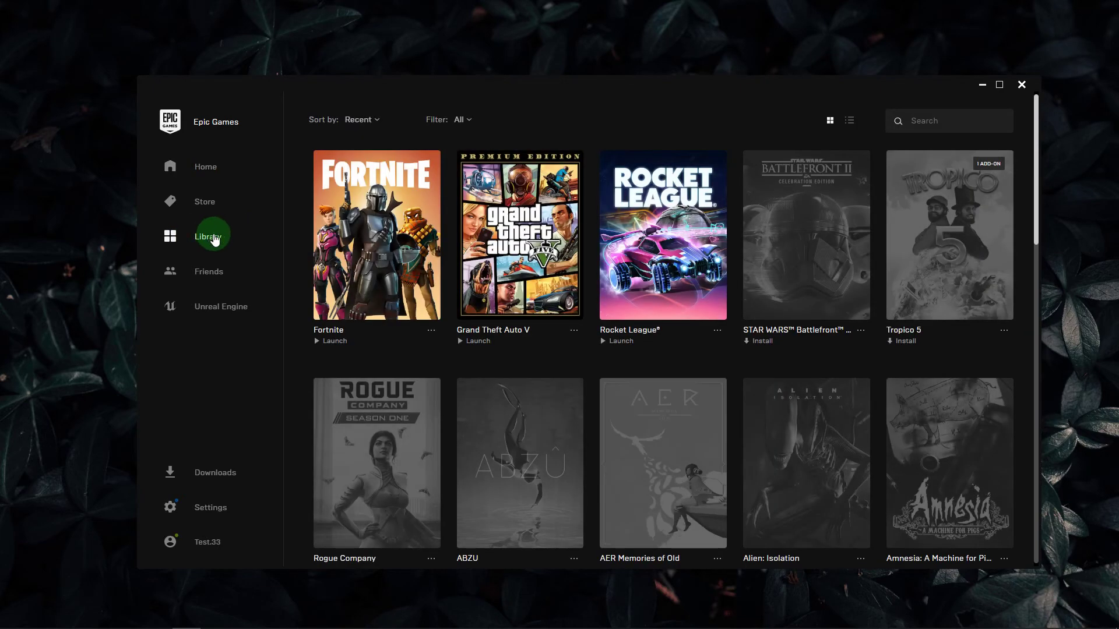
{"action": "left_click", "coordinate": [431, 333]}
{"action": "left_click", "coordinate": [432, 333]}
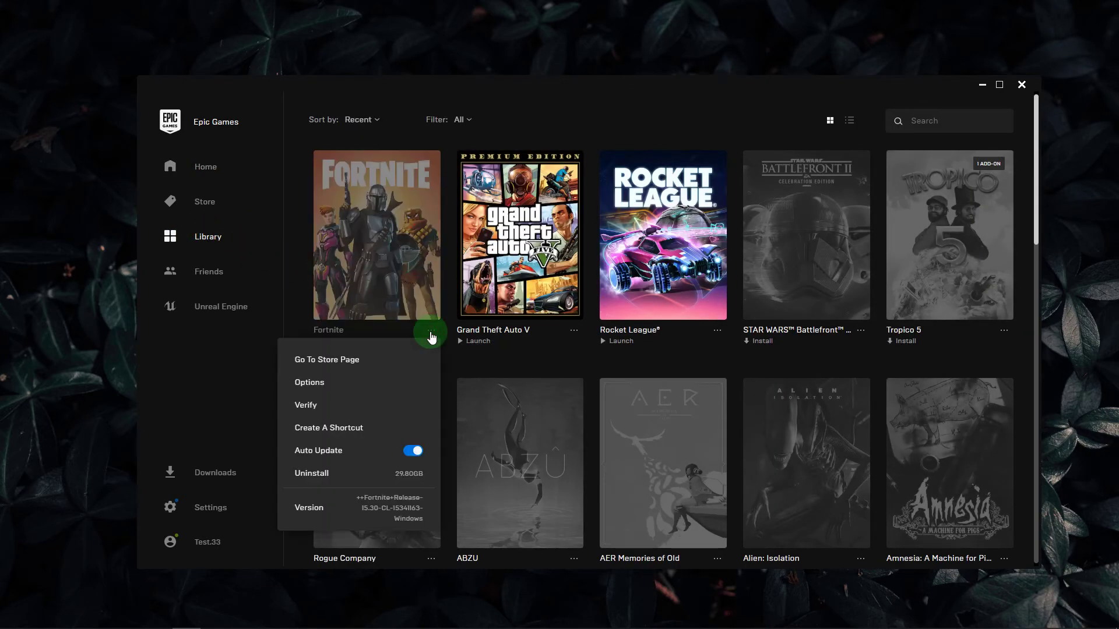
{"action": "left_click", "coordinate": [308, 383]}
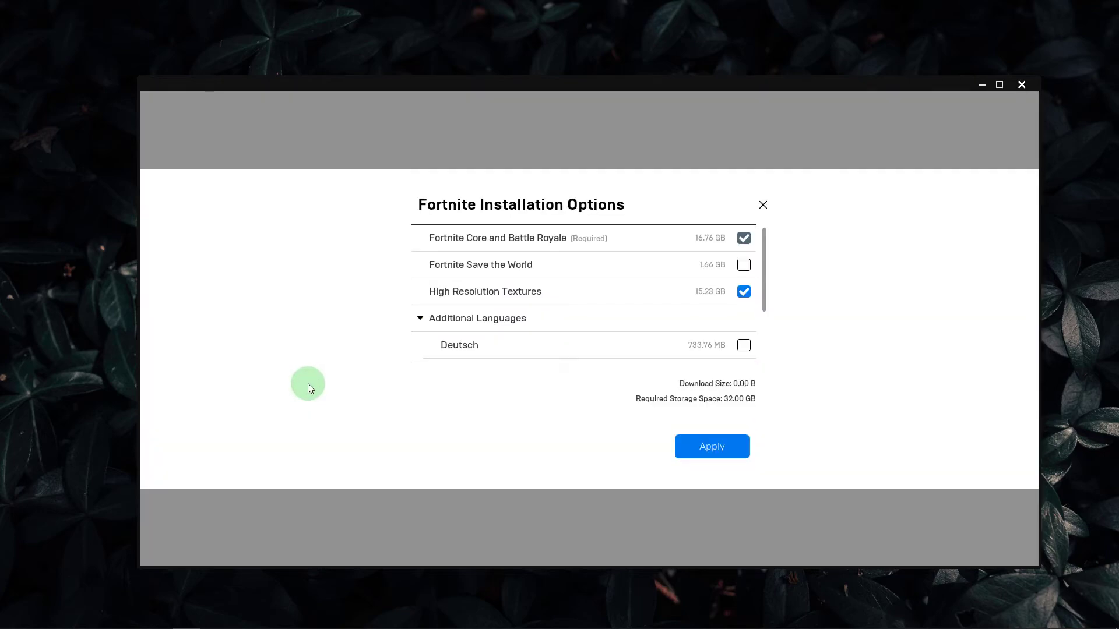
{"action": "left_click", "coordinate": [740, 294]}
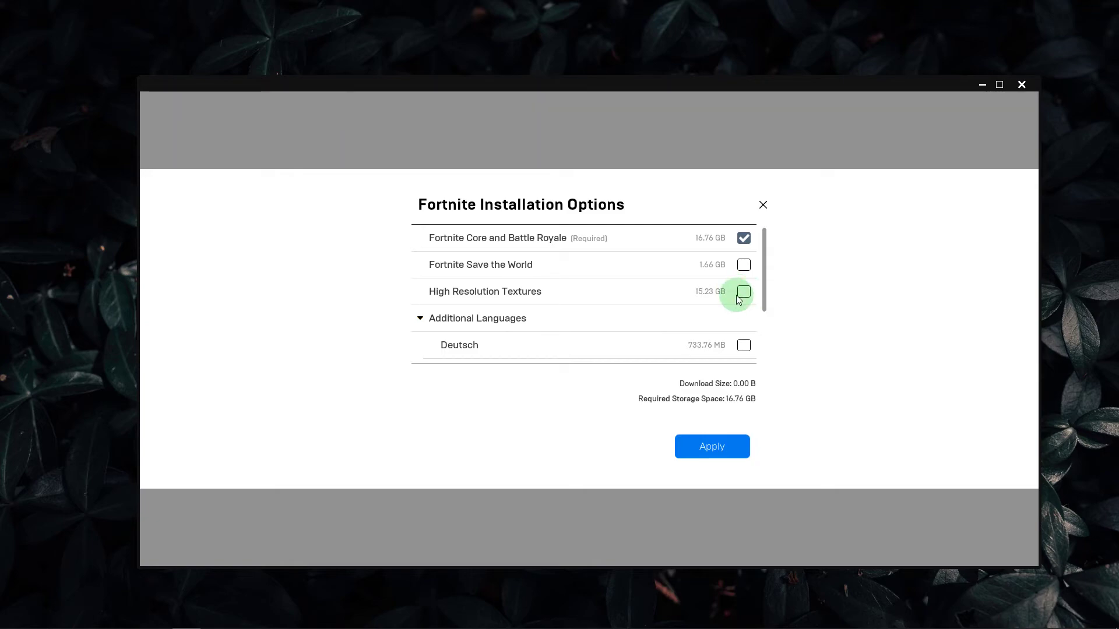
{"action": "left_click", "coordinate": [716, 448]}
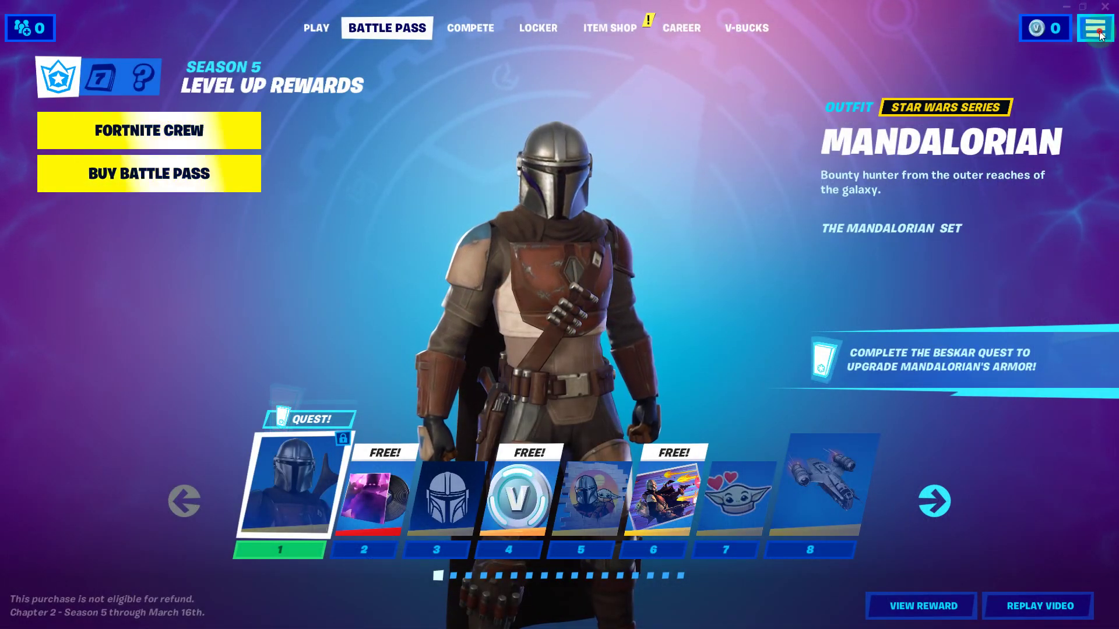
- Open the video settings in Fortnite and set Quality Presets to Low
{"action": "left_click", "coordinate": [1100, 37]}
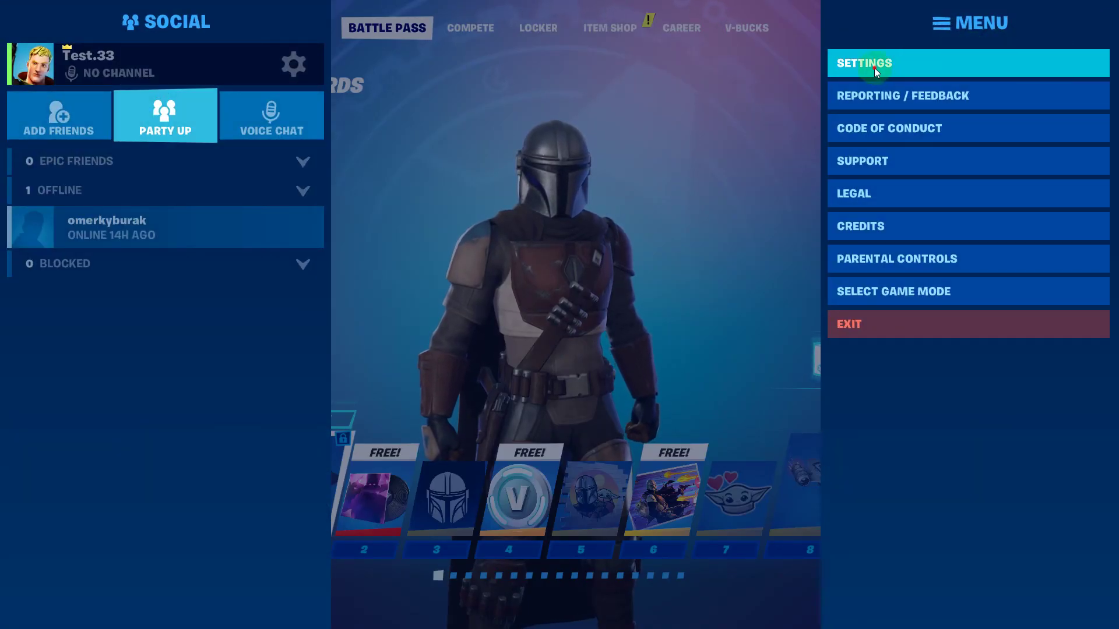
{"action": "left_click", "coordinate": [874, 68]}
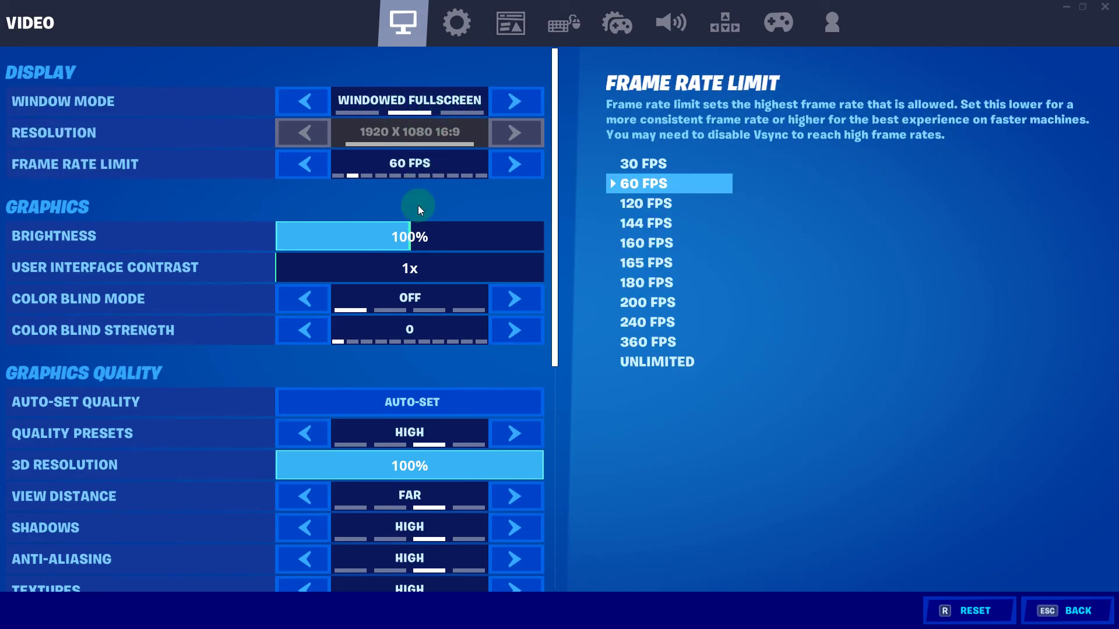
{"action": "scroll", "coordinate": [418, 219], "scroll_direction": "down", "scroll_amount": 1}
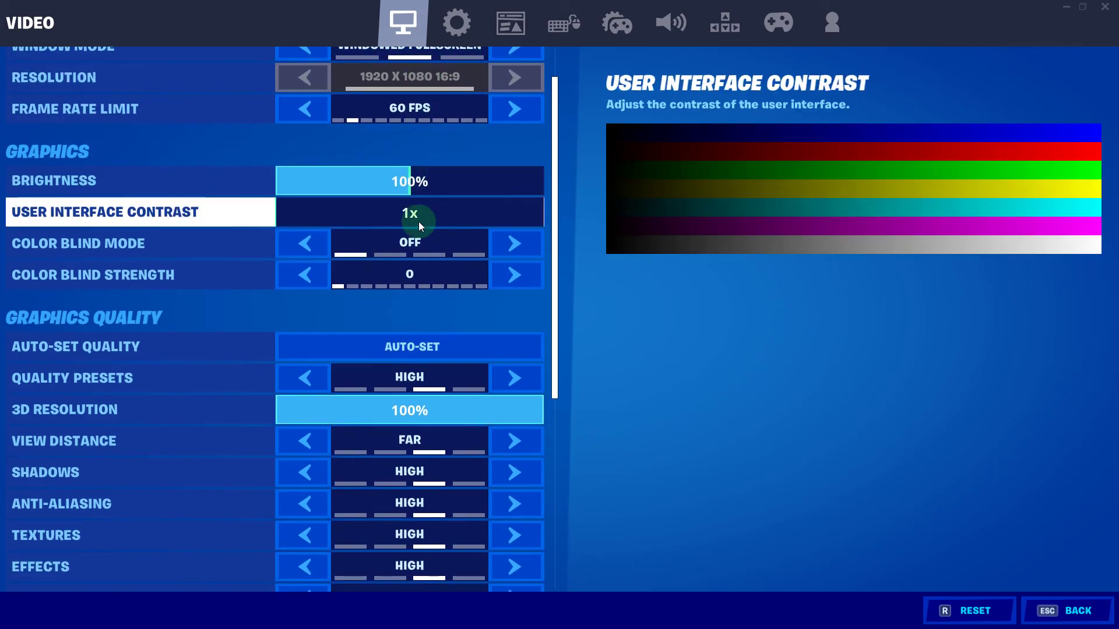
{"action": "scroll", "coordinate": [418, 221], "scroll_direction": "down", "scroll_amount": 1}
{"action": "scroll", "coordinate": [419, 222], "scroll_direction": "down", "scroll_amount": 1}
{"action": "scroll", "coordinate": [418, 221], "scroll_direction": "down", "scroll_amount": 1}
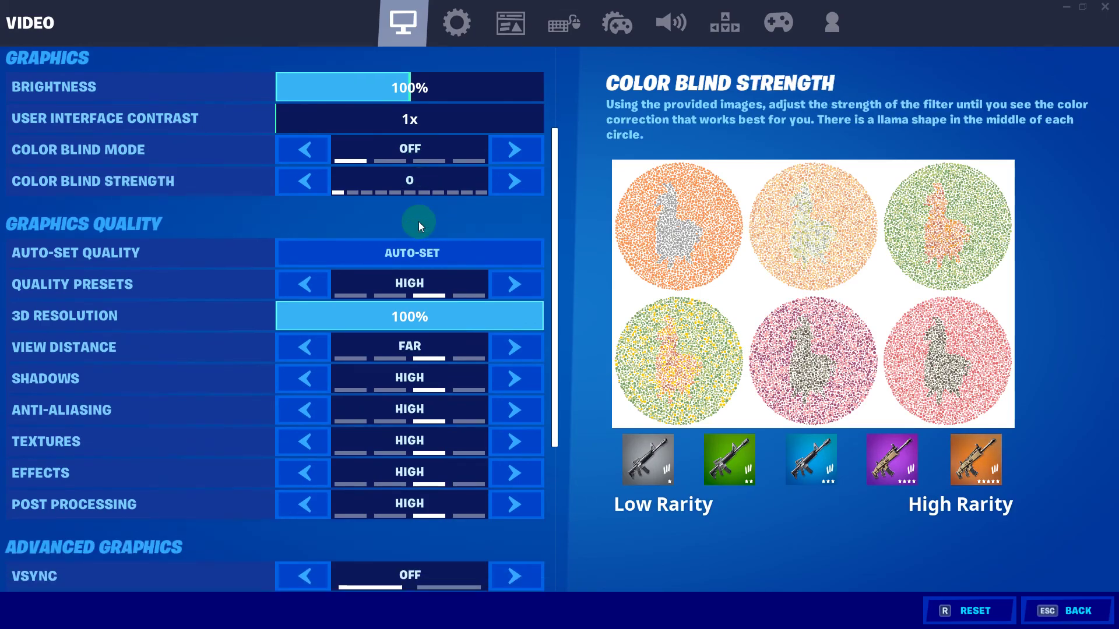
{"action": "left_click", "coordinate": [314, 285]}
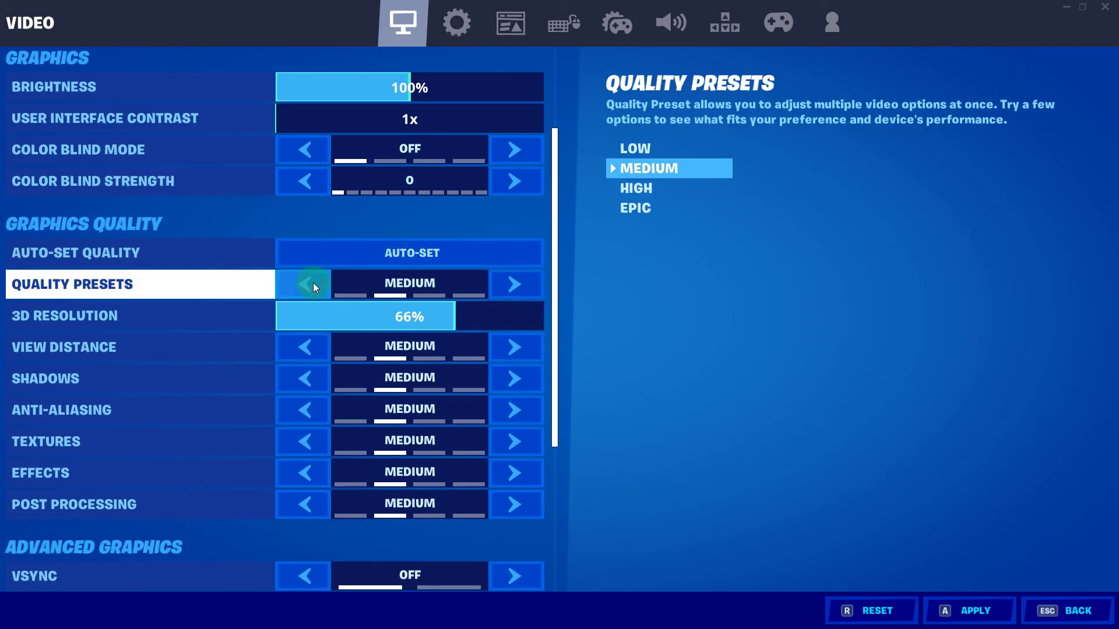
{"action": "left_click", "coordinate": [313, 285]}
- Reduce the 3D Resolution to 40% and turn Motion Blur off
{"action": "scroll", "coordinate": [313, 282], "scroll_direction": "down", "scroll_amount": 1}
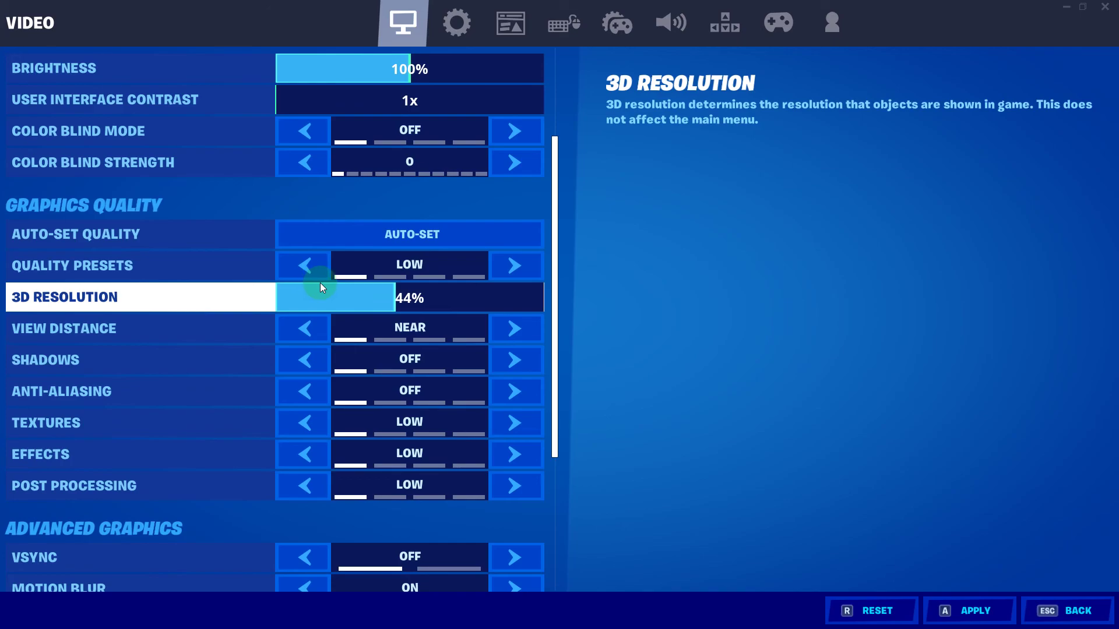
{"action": "left_click_drag", "start_coordinate": [393, 299], "coordinate": [382, 298]}
{"action": "scroll", "coordinate": [428, 301], "scroll_direction": "down", "scroll_amount": 3}
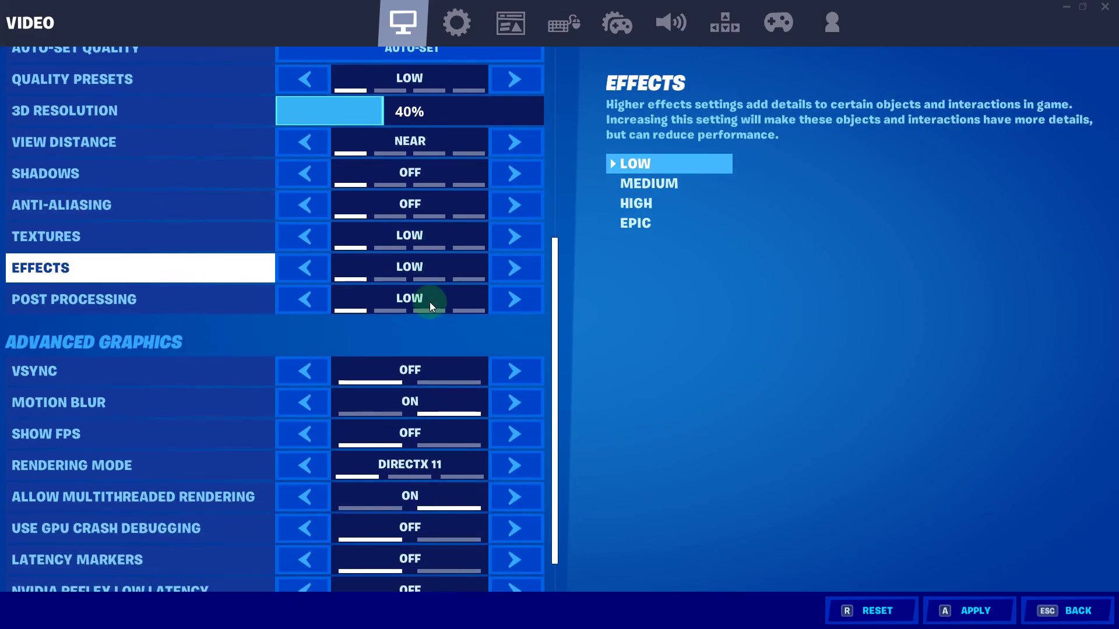
{"action": "scroll", "coordinate": [429, 302], "scroll_direction": "down", "scroll_amount": 1}
{"action": "left_click", "coordinate": [303, 366]}
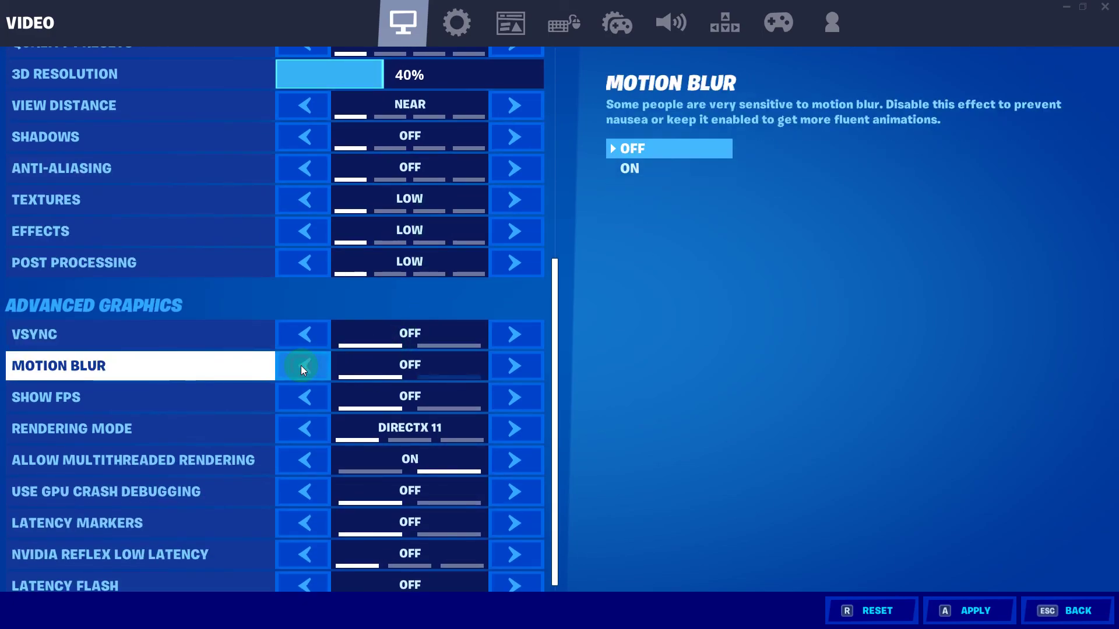
- Set the Rendering Mode to Performance (Alpha), accepting the restart notices
{"action": "scroll", "coordinate": [392, 326], "scroll_direction": "down", "scroll_amount": 1}
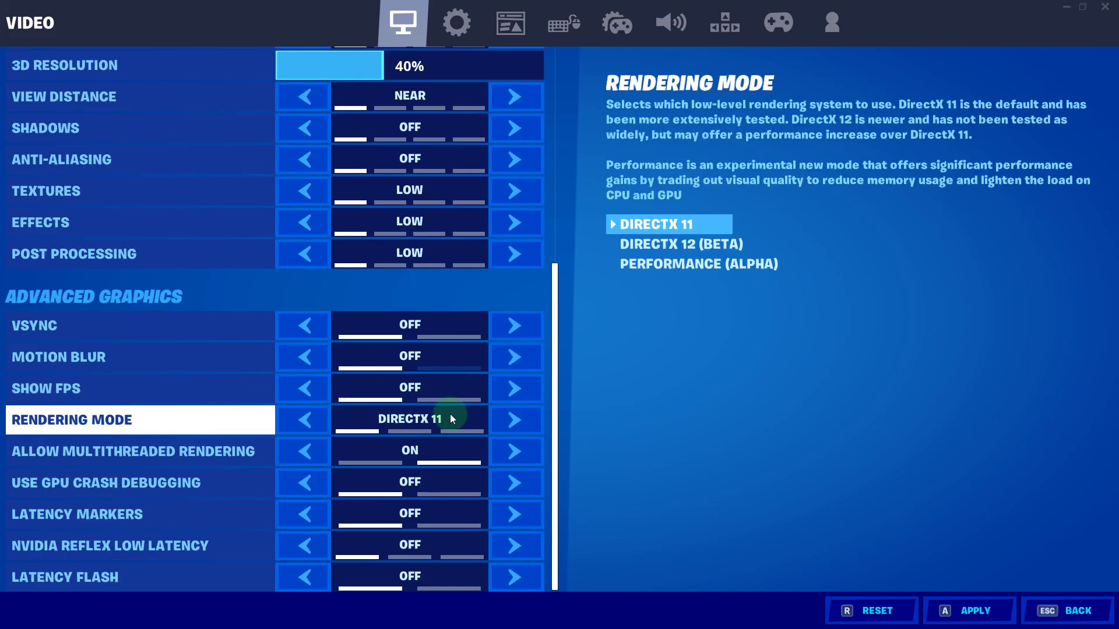
{"action": "left_click", "coordinate": [512, 420]}
{"action": "left_click", "coordinate": [775, 462]}
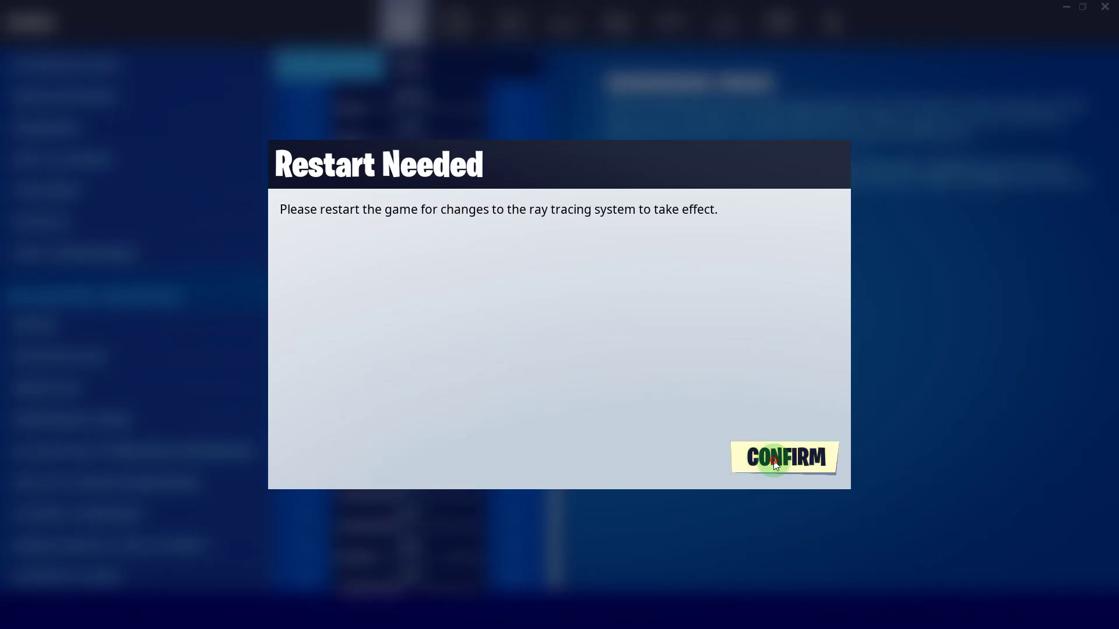
{"action": "left_click", "coordinate": [775, 457]}
{"action": "left_click", "coordinate": [524, 424]}
{"action": "left_click", "coordinate": [775, 454]}
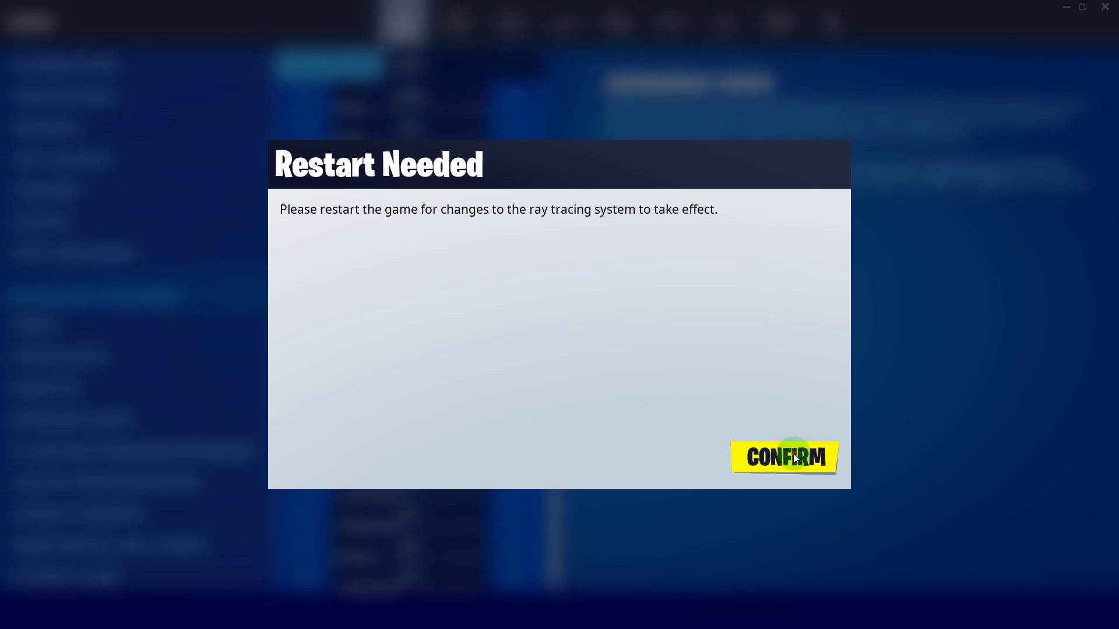
{"action": "left_click", "coordinate": [793, 453]}
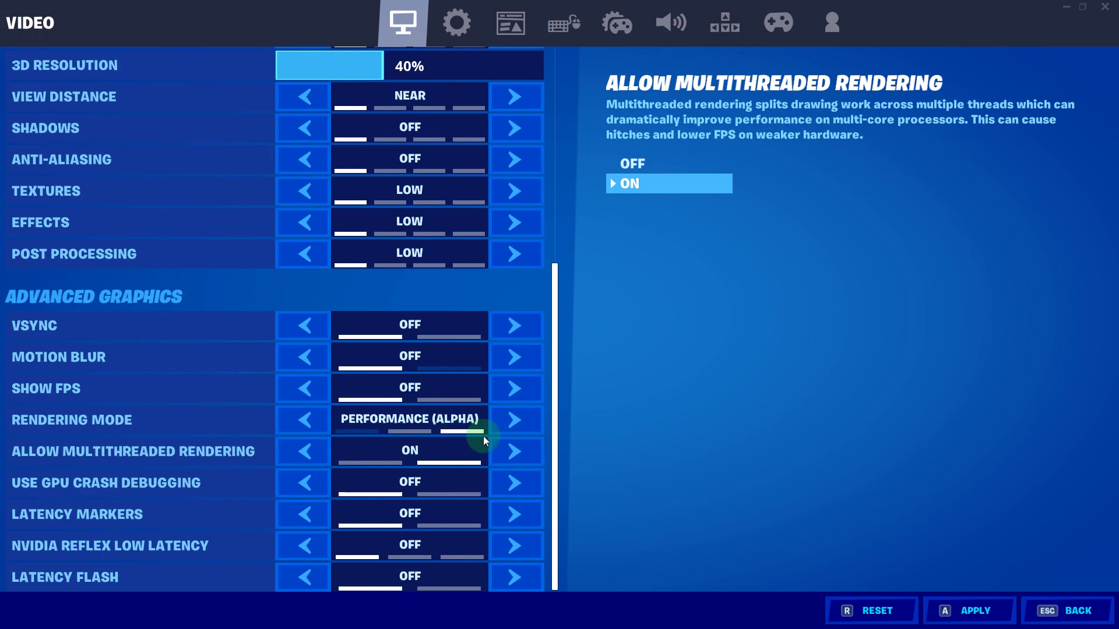